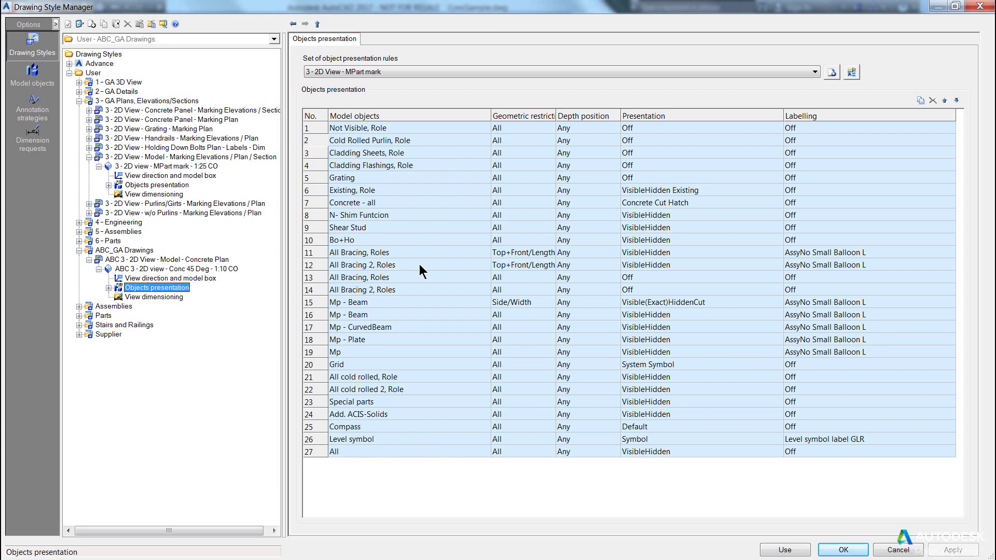
Compare the Conc 45 Deg view settings with MPart mark, then open its presentation rules.
click(149, 269)
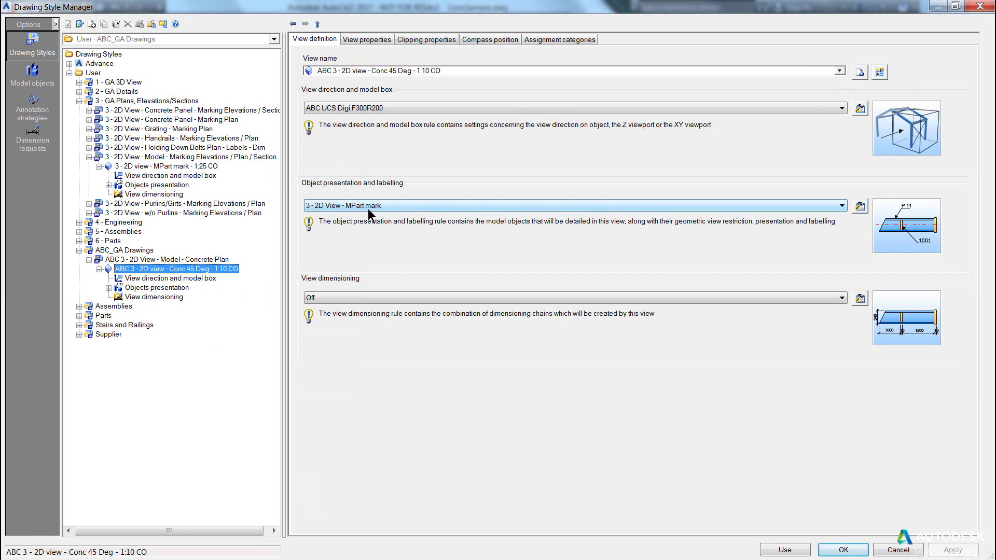
click(165, 167)
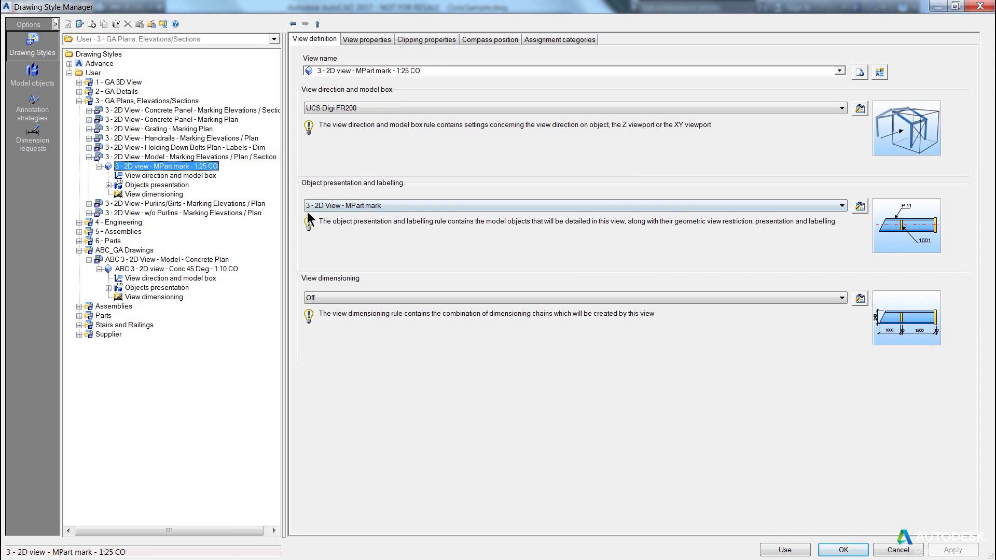
click(156, 269)
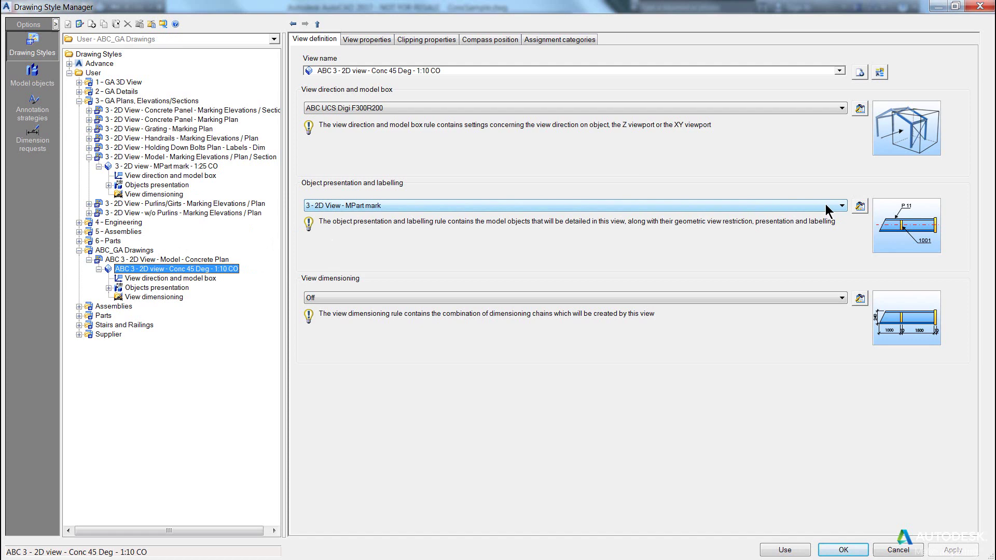
click(860, 206)
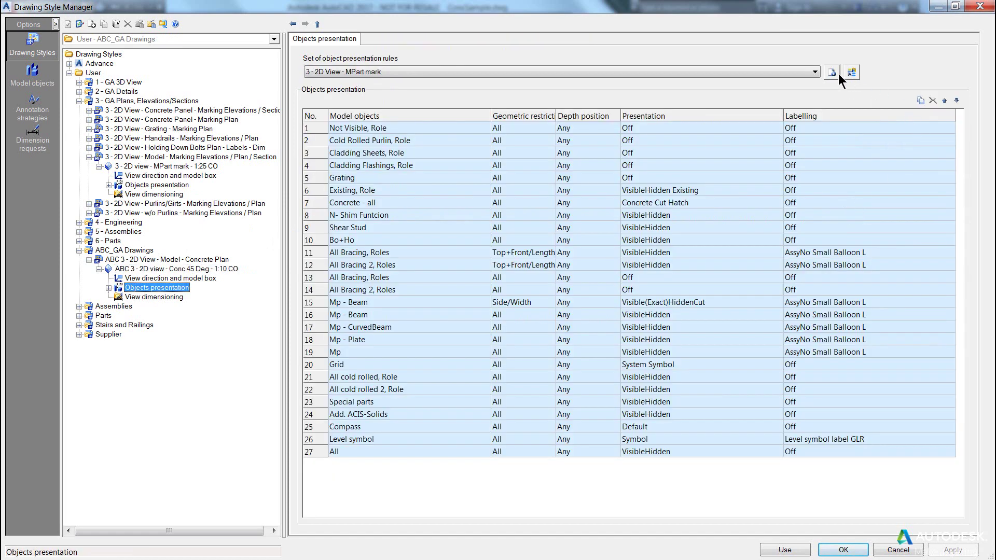
Create a copy of the MPart mark rule set named 'ABC 3 - 2D View - ConColumn 45 Deg'.
click(834, 73)
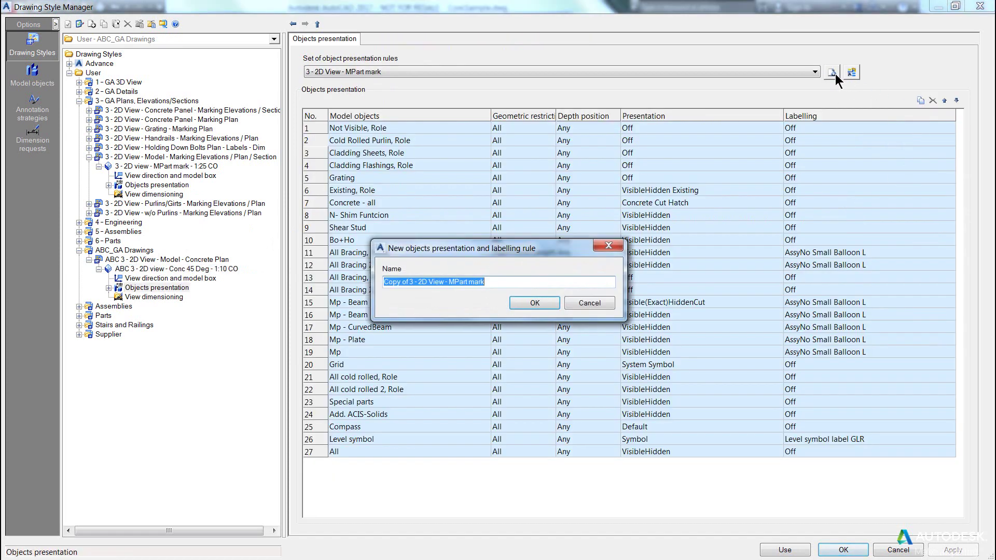
click(408, 284)
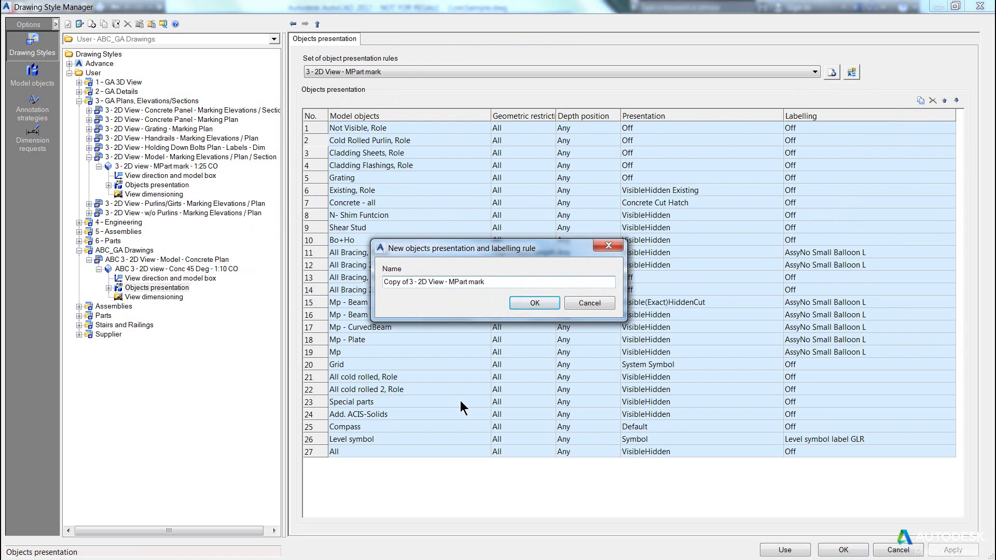
key(ctrl+shift+Left)
key(ctrl+shift+Left)
text(ABC)
key(Right)
key(Right)
key(ctrl+Right)
key(ctrl+Right)
key(ctrl+shift+Right)
key(ctrl+shift+Right)
text(ConColumn 45 De)
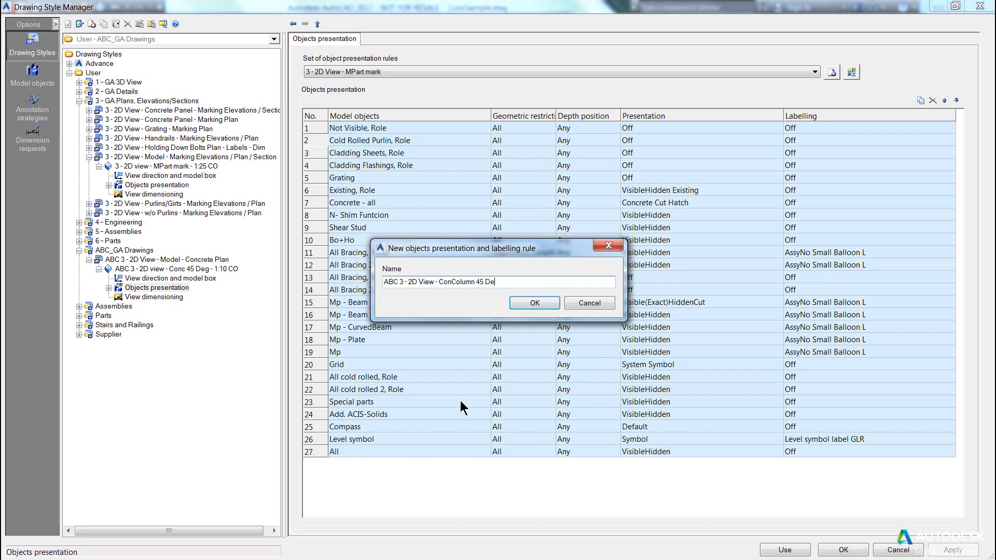
text(g)
click(534, 304)
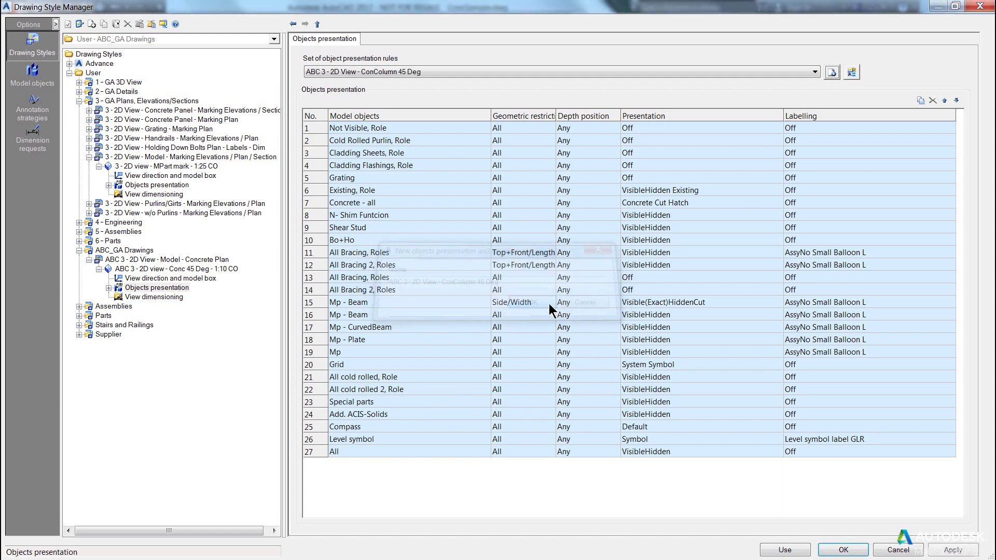
Apply the new set, delete rules from row 27 down until only Not Visible, Role remains, and reapply.
click(953, 551)
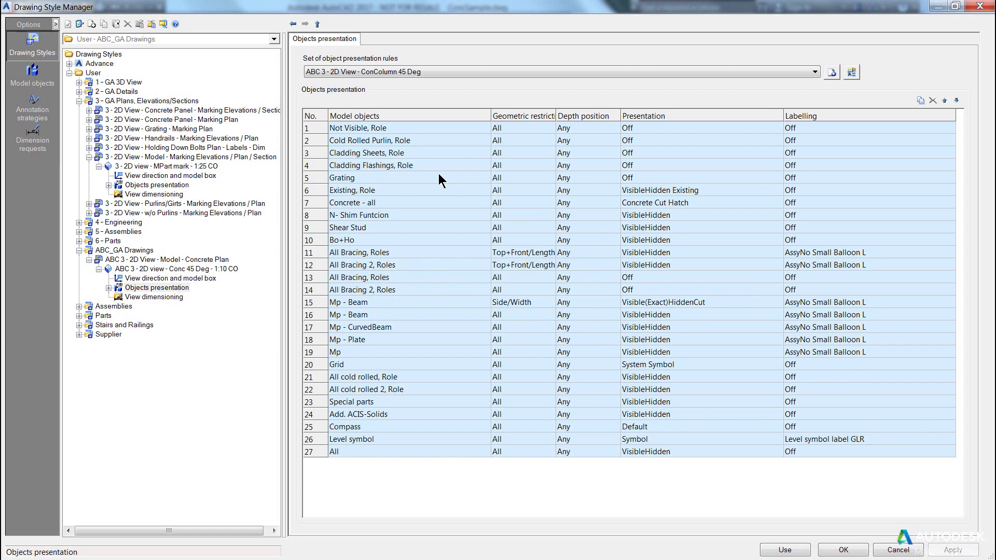
click(319, 452)
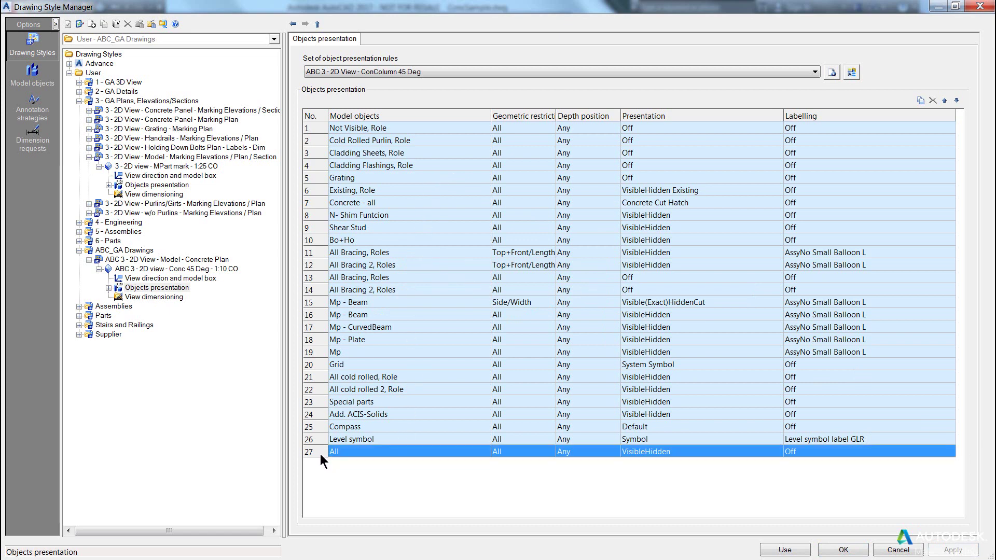
click(932, 100)
click(932, 100)
click(932, 100)
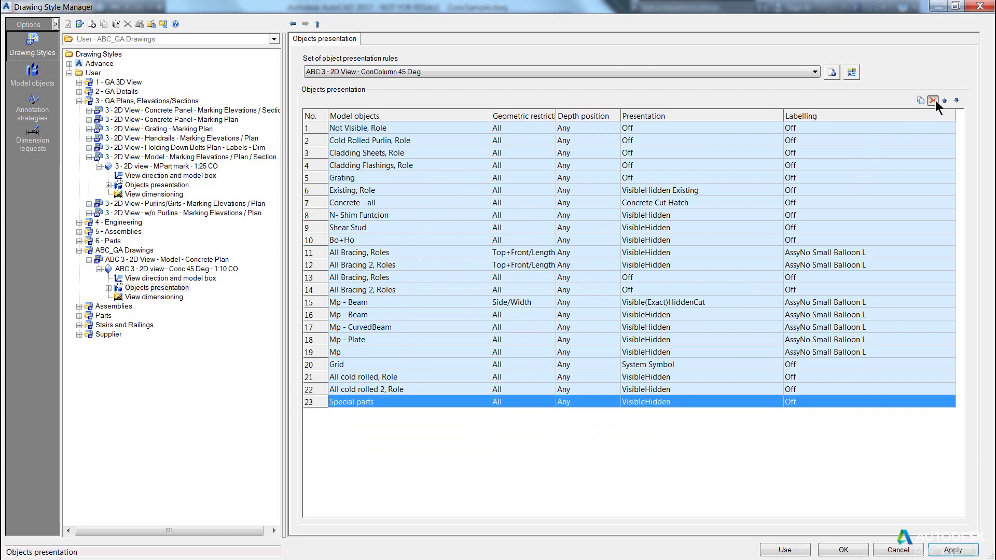
click(932, 100)
click(932, 100)
click(933, 100)
click(932, 100)
click(932, 100)
click(932, 100)
click(933, 100)
click(932, 100)
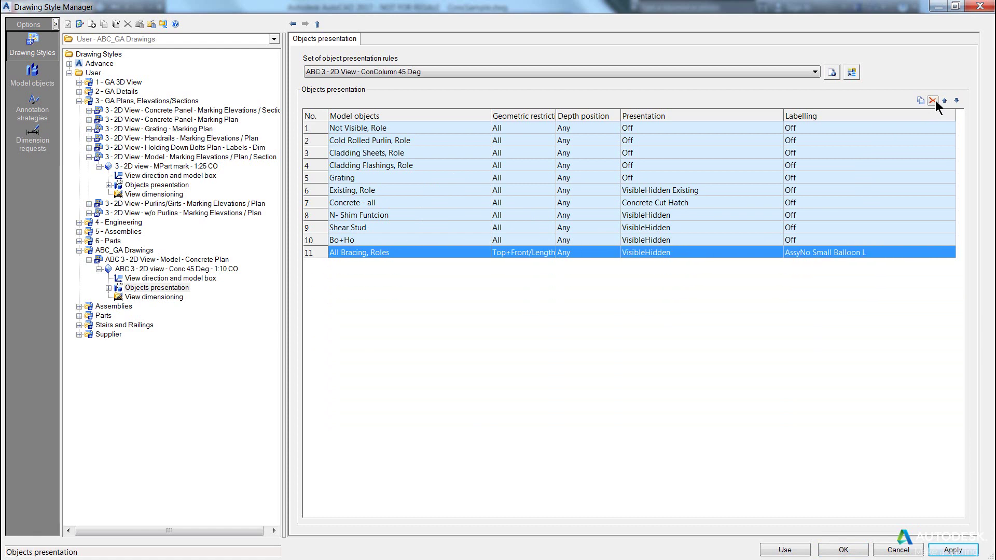
click(932, 100)
click(932, 100)
click(932, 100)
click(932, 100)
click(932, 100)
click(932, 100)
click(932, 100)
click(932, 100)
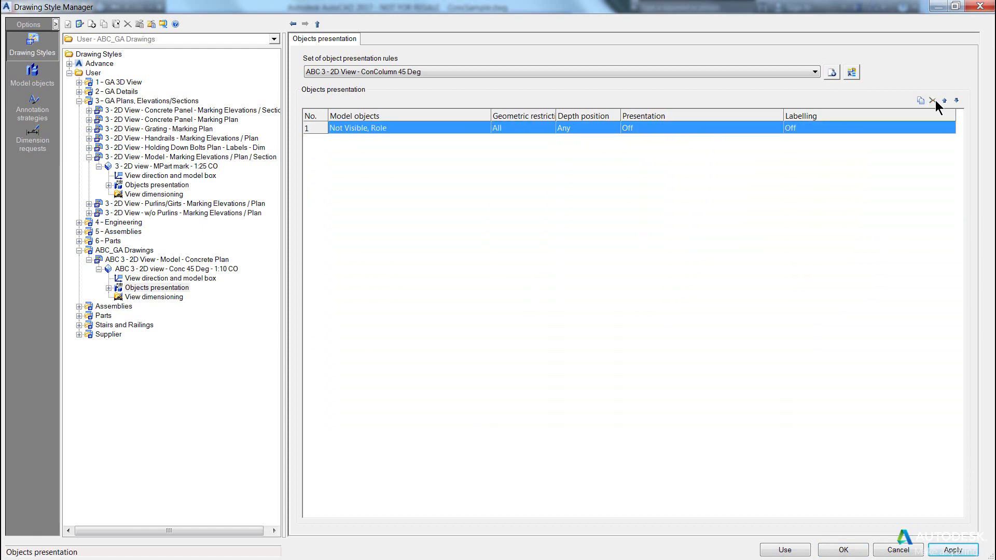
click(952, 549)
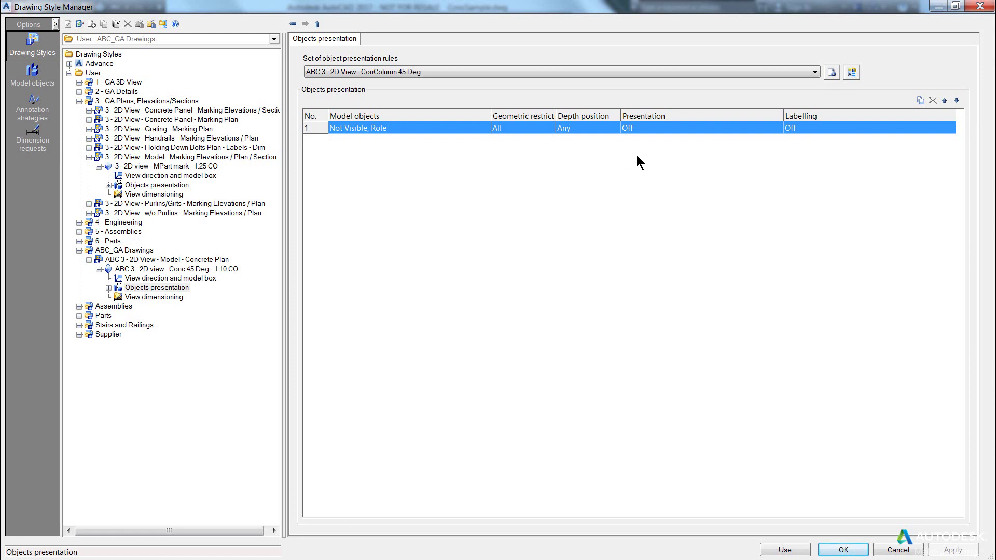
double_click(319, 128)
click(850, 76)
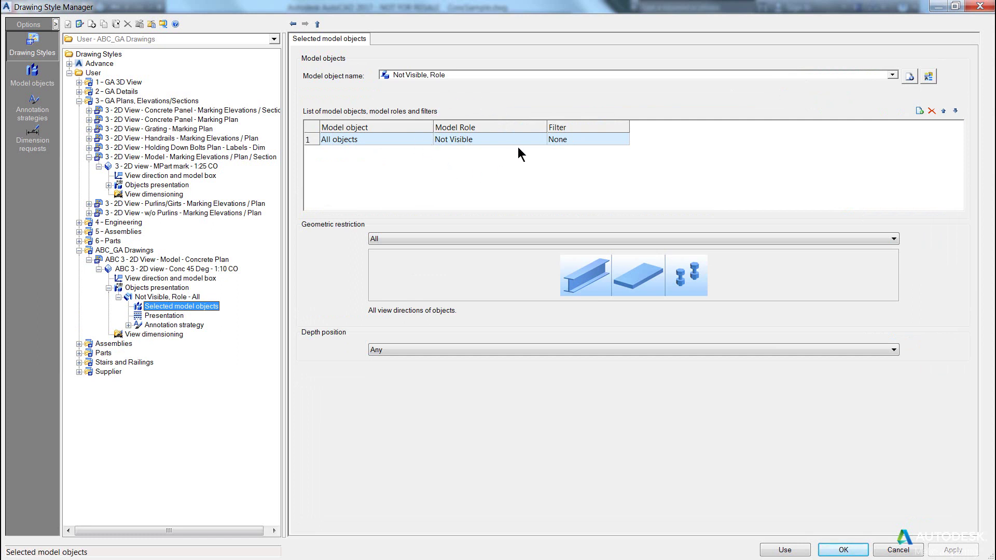
click(317, 24)
click(317, 24)
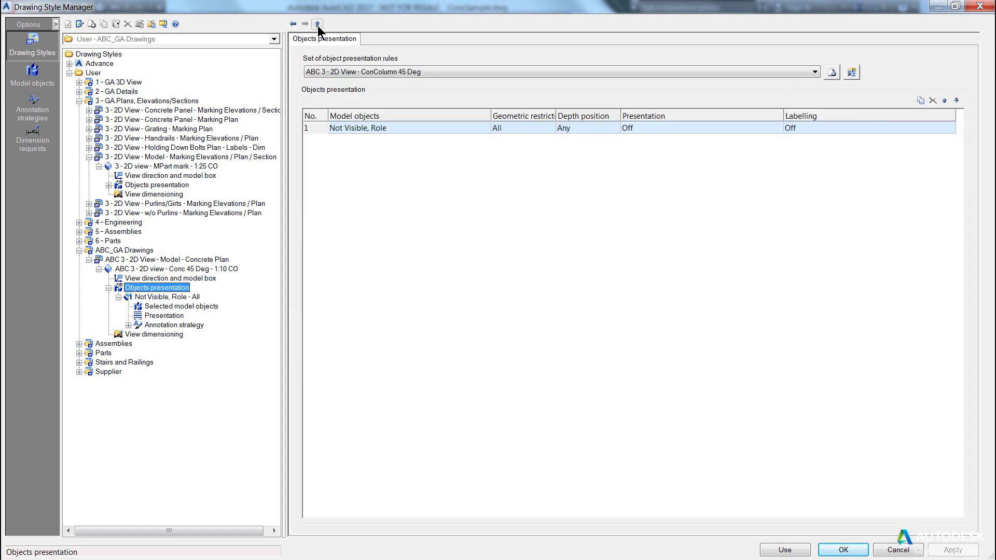
Add a second rule to the ConColumn 45 Deg set and apply it.
click(317, 130)
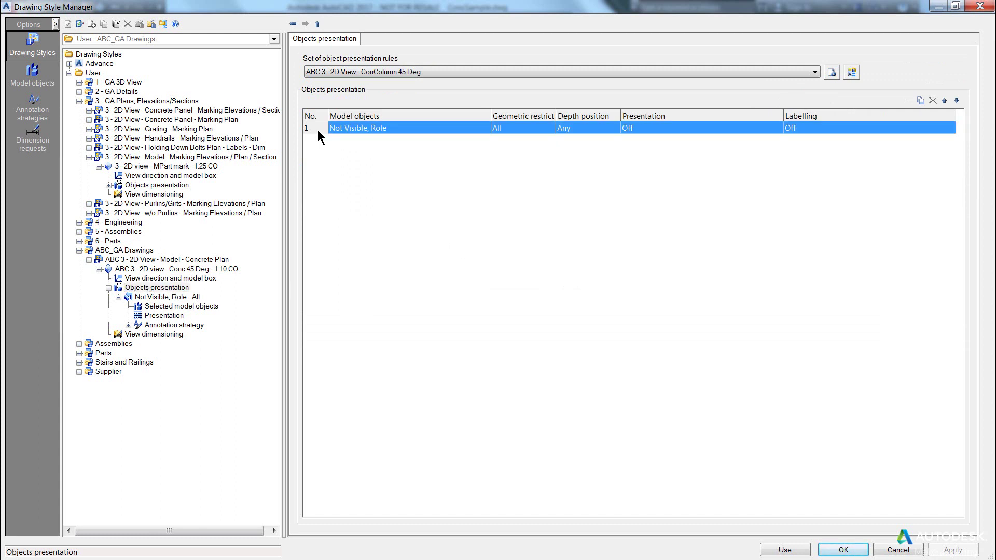
click(919, 100)
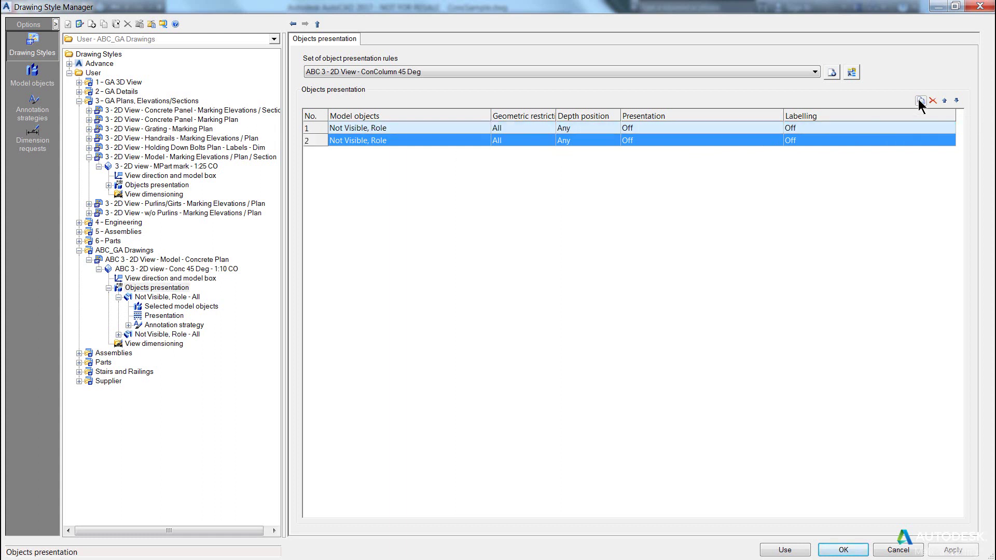
click(952, 550)
Set the second rule's model objects to Concrete - all and apply.
click(316, 129)
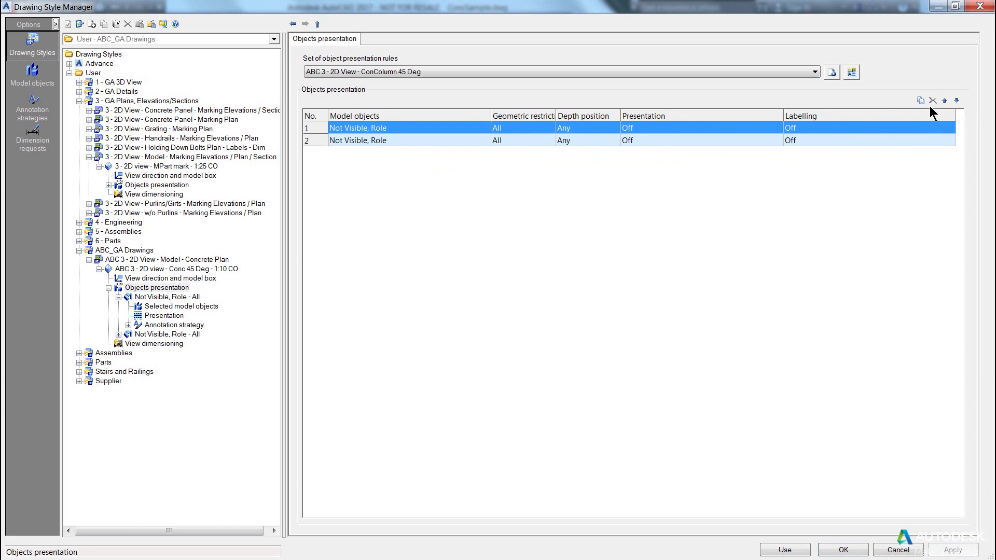
click(353, 141)
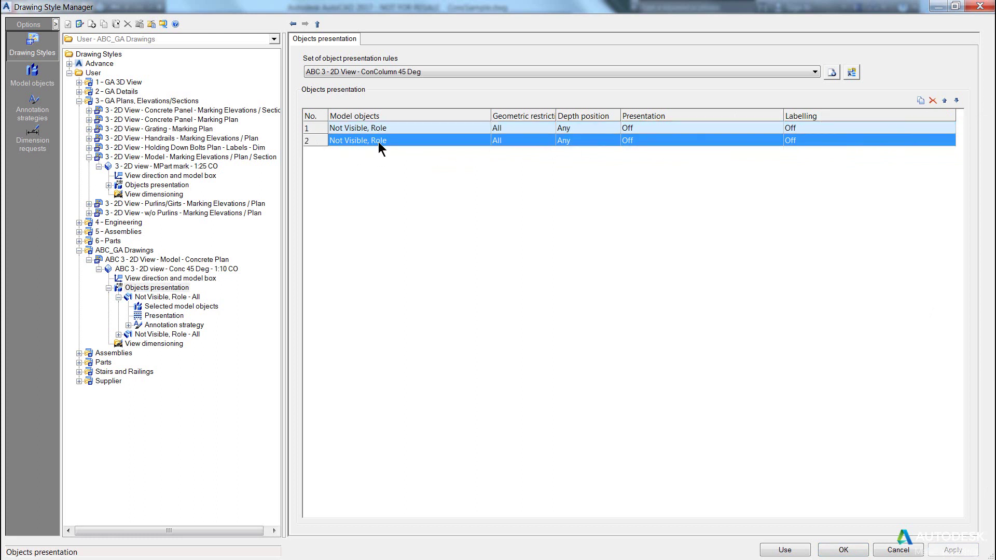
click(428, 141)
click(484, 140)
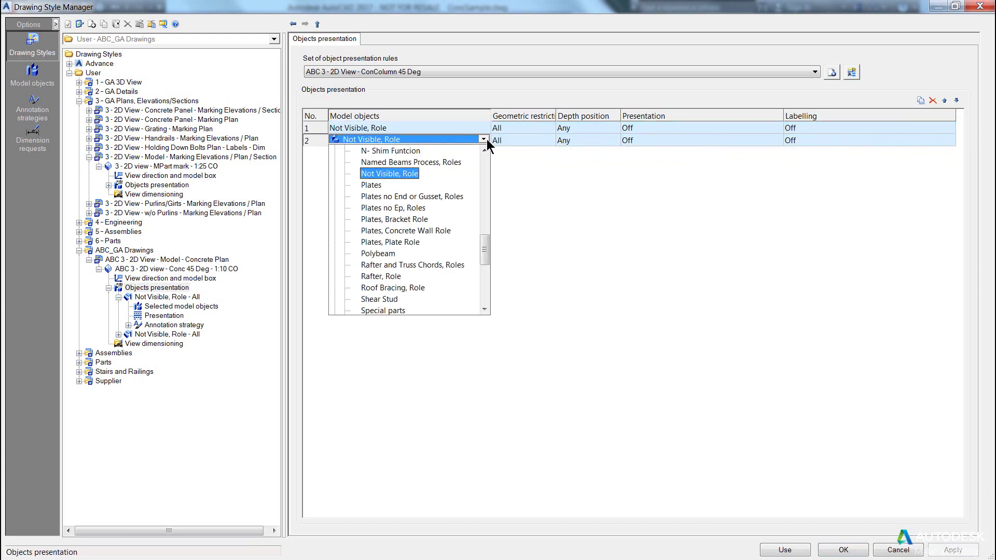
drag(487, 248, 491, 201)
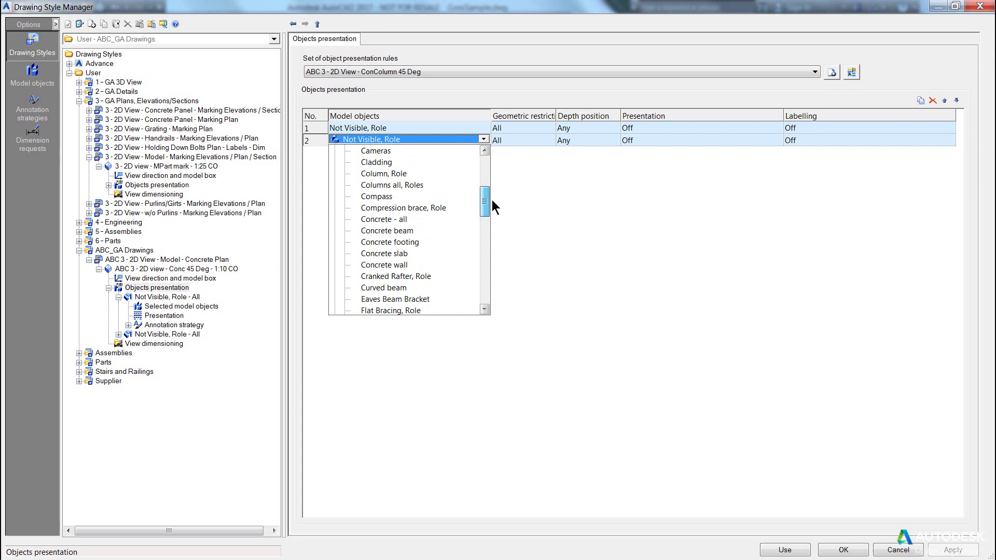
click(401, 220)
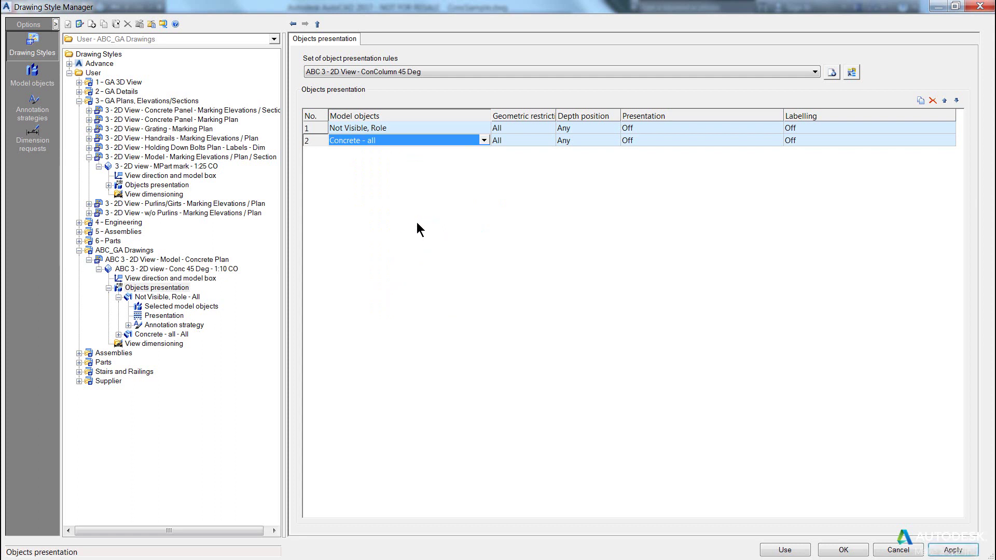
click(952, 550)
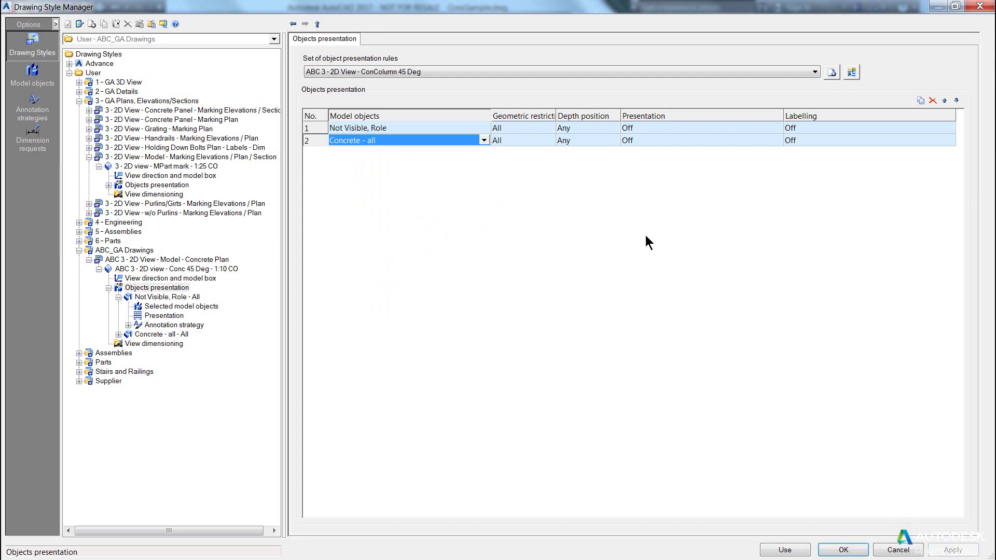
double_click(308, 138)
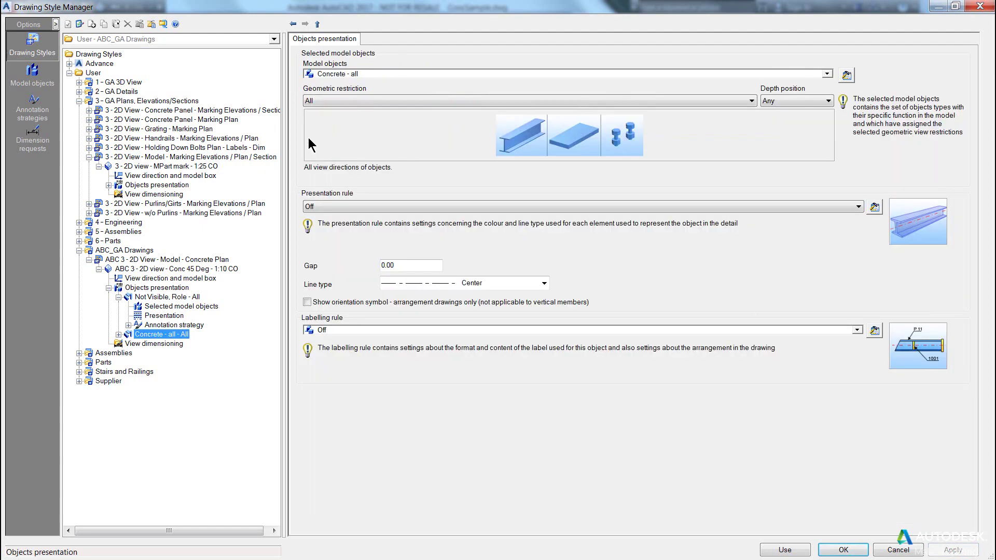
click(846, 76)
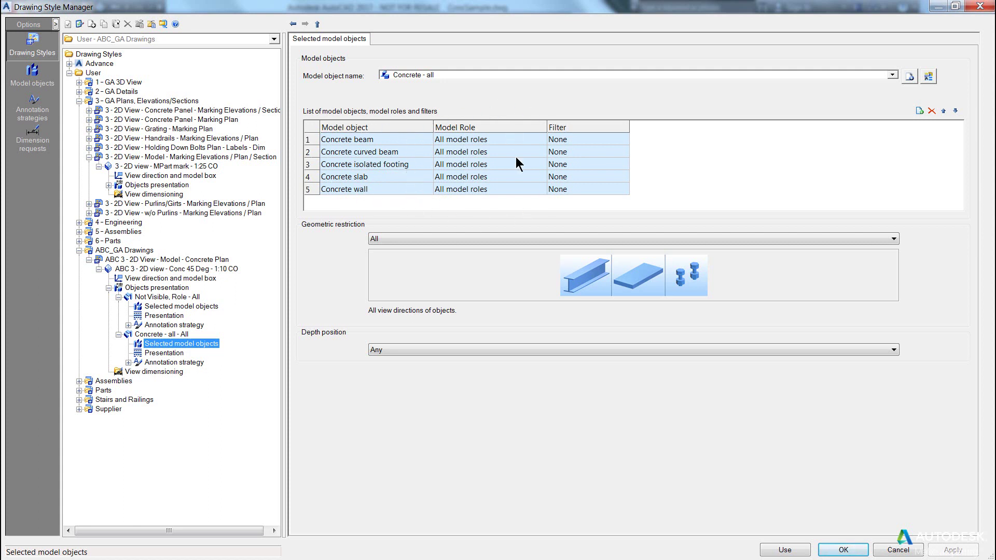
click(317, 25)
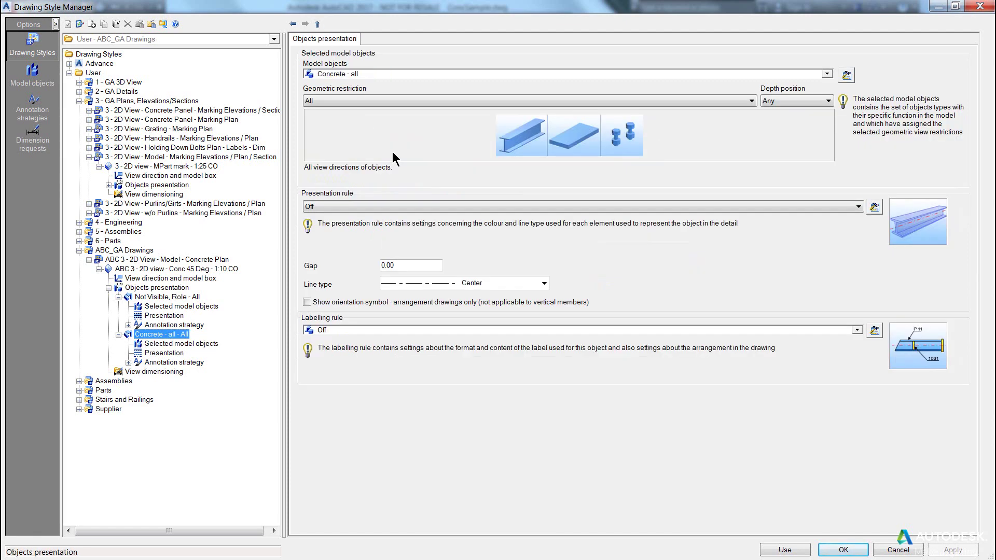
click(317, 24)
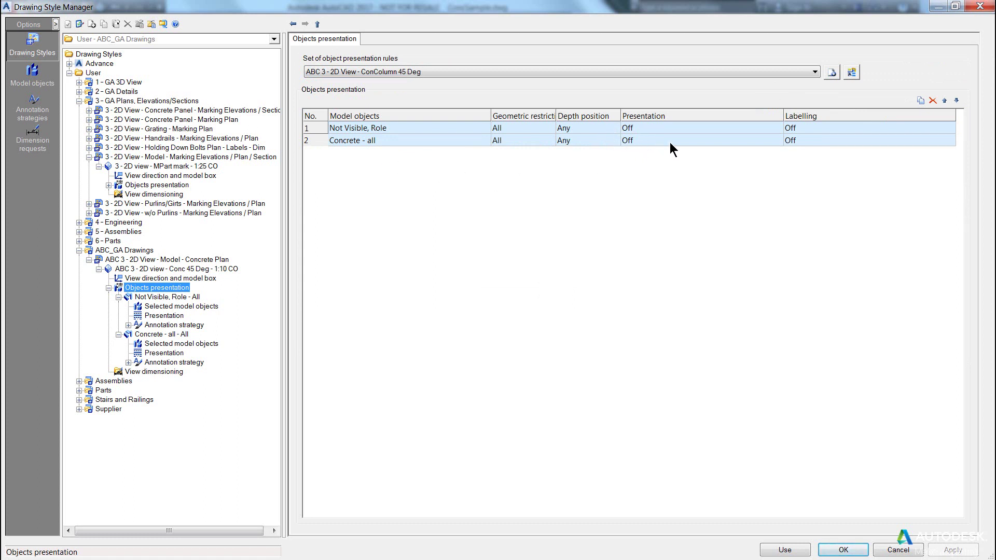
Change the Concrete - all rule's presentation from Off to VisibleHidden and apply.
click(760, 141)
click(776, 141)
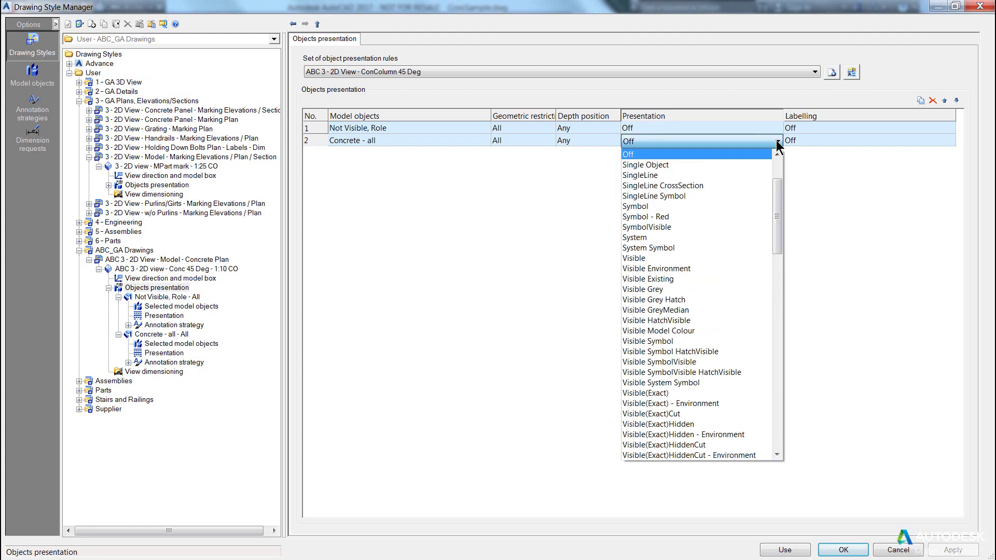
scroll(688, 331, down, 3)
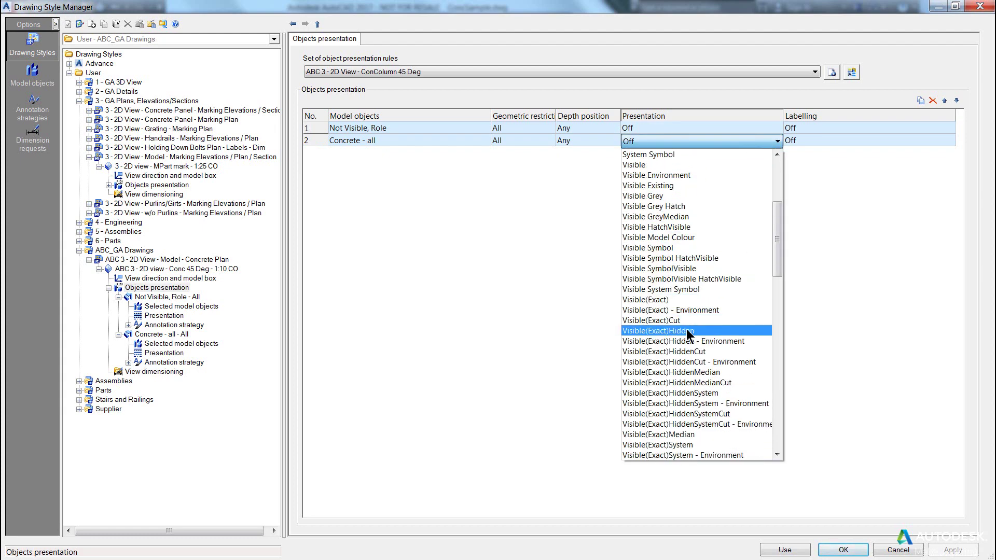
scroll(684, 330, down, 10)
scroll(680, 362, down, 1)
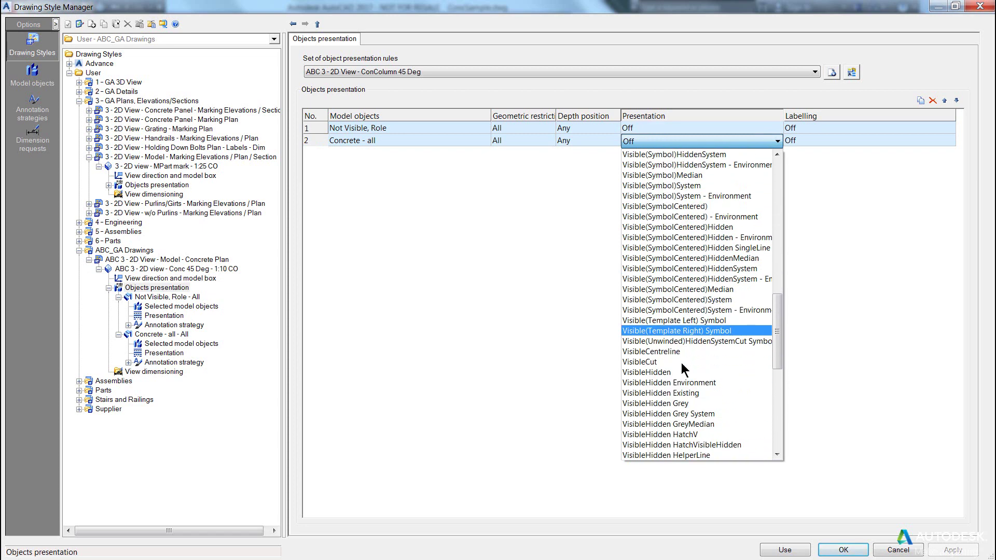
click(679, 370)
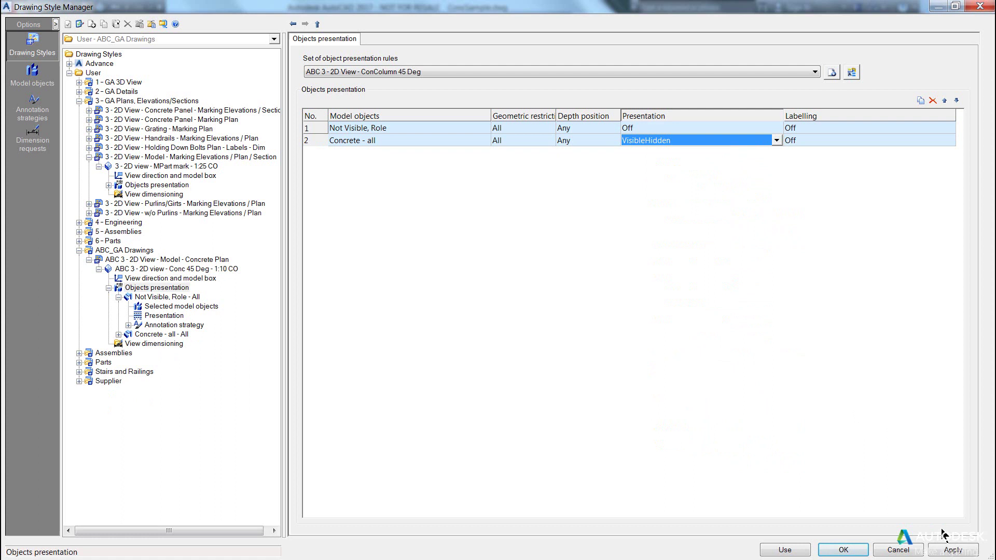
click(952, 551)
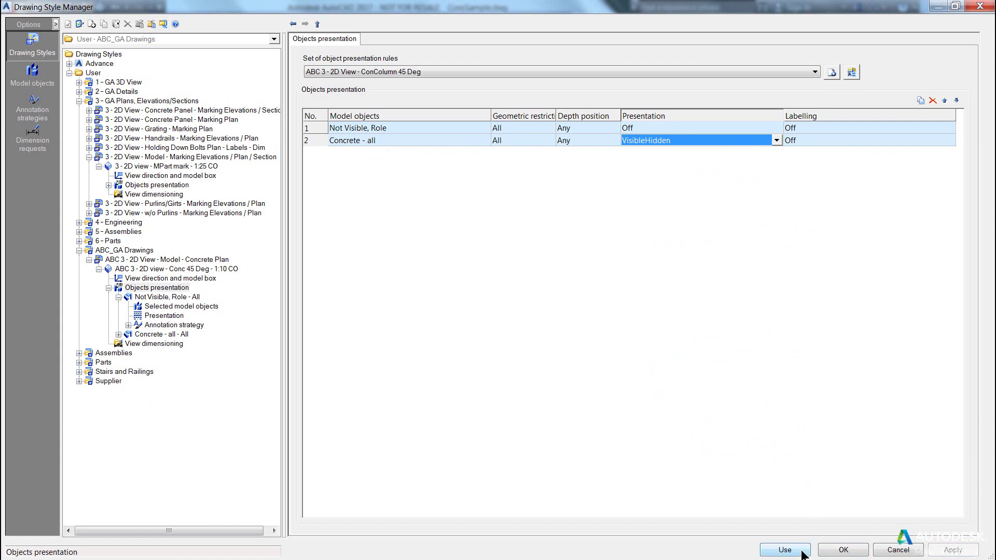
Review the Conc 45 Deg view direction and model box, then use that style for a new detail.
click(161, 269)
click(157, 278)
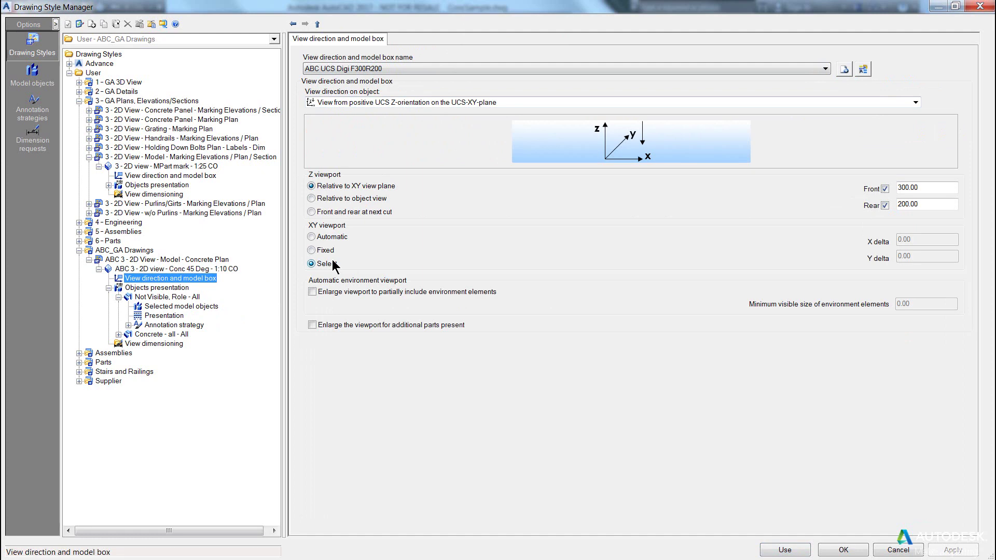
click(317, 24)
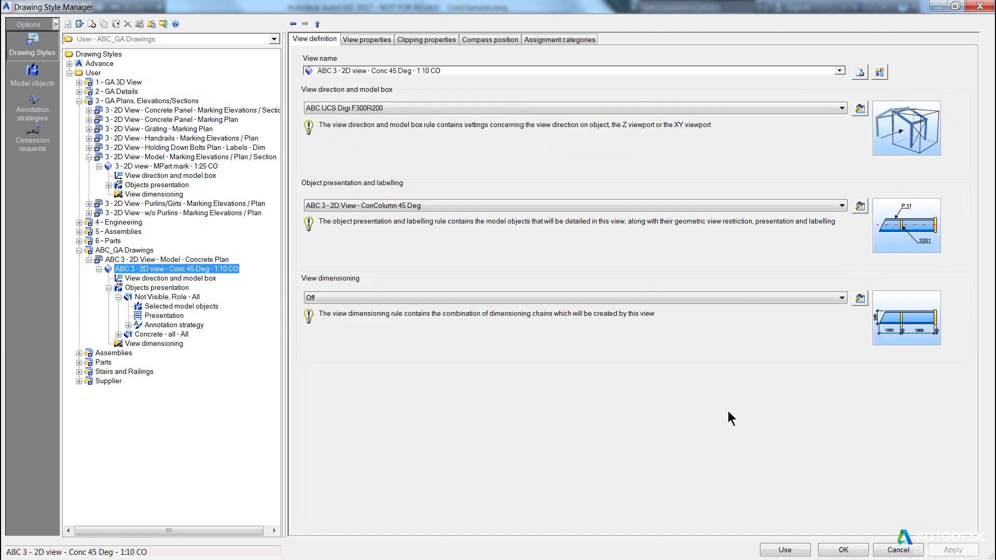
click(794, 553)
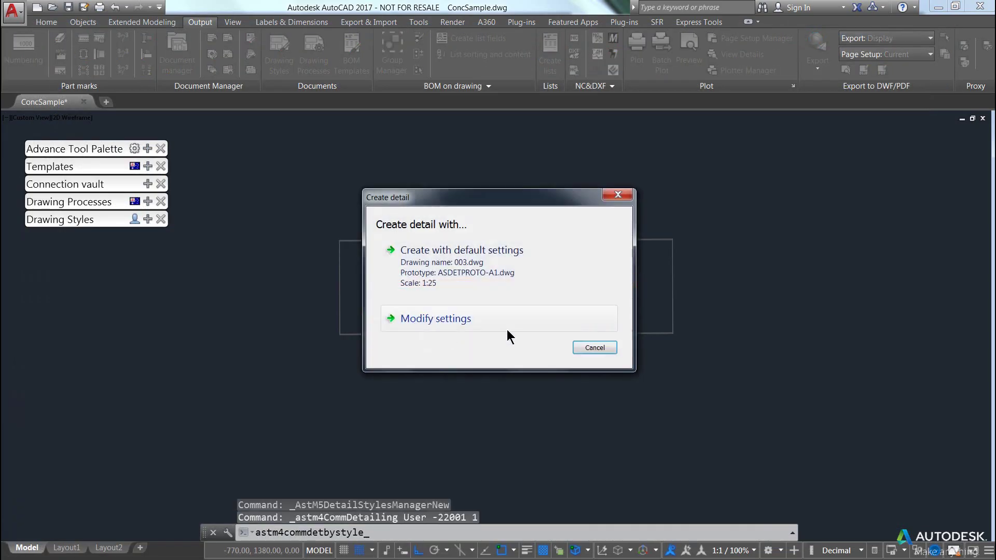
Create detail 003.dwg with default settings from a window enclosing the whole frame.
click(458, 277)
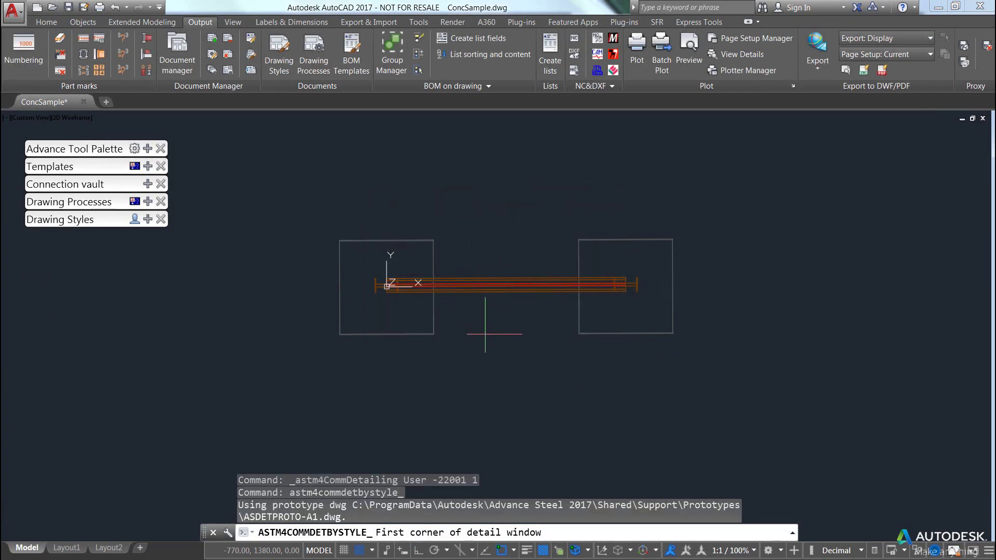
shift+middle_drag(506, 322, 459, 210)
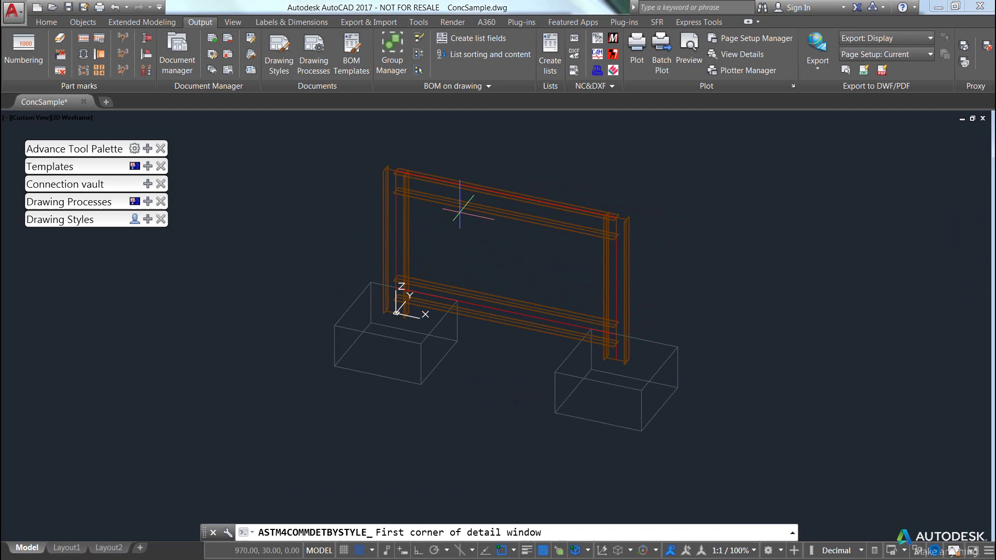
shift+middle_drag(487, 362, 511, 394)
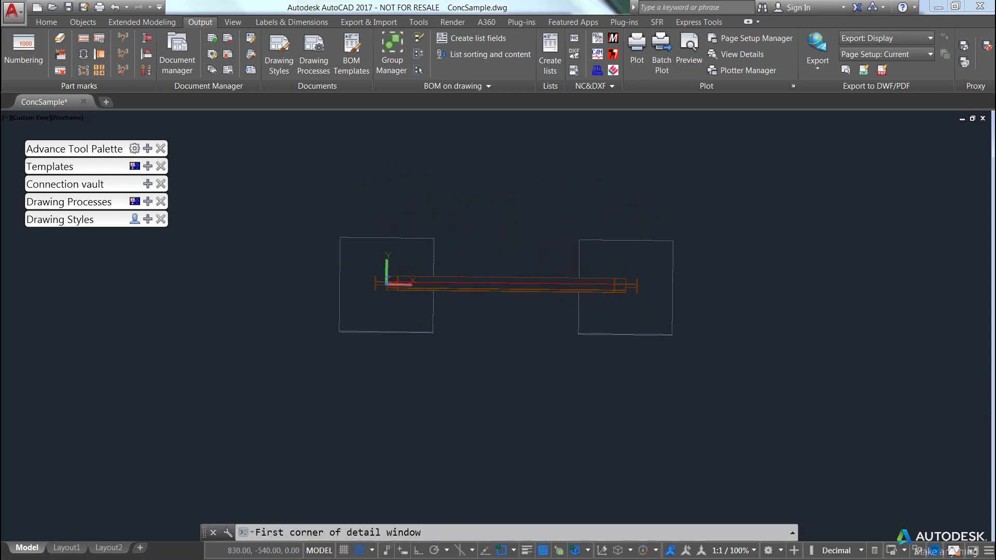
click(311, 369)
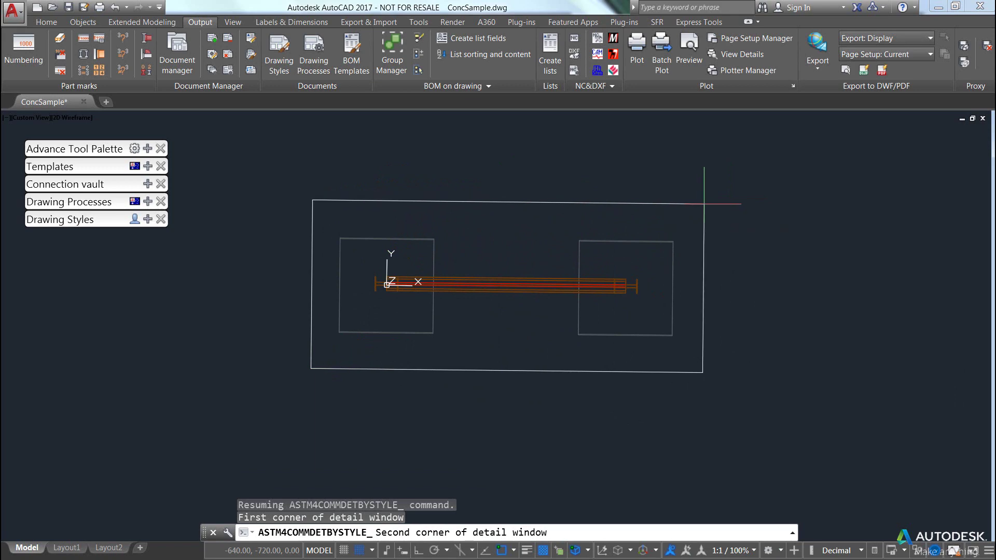
click(699, 201)
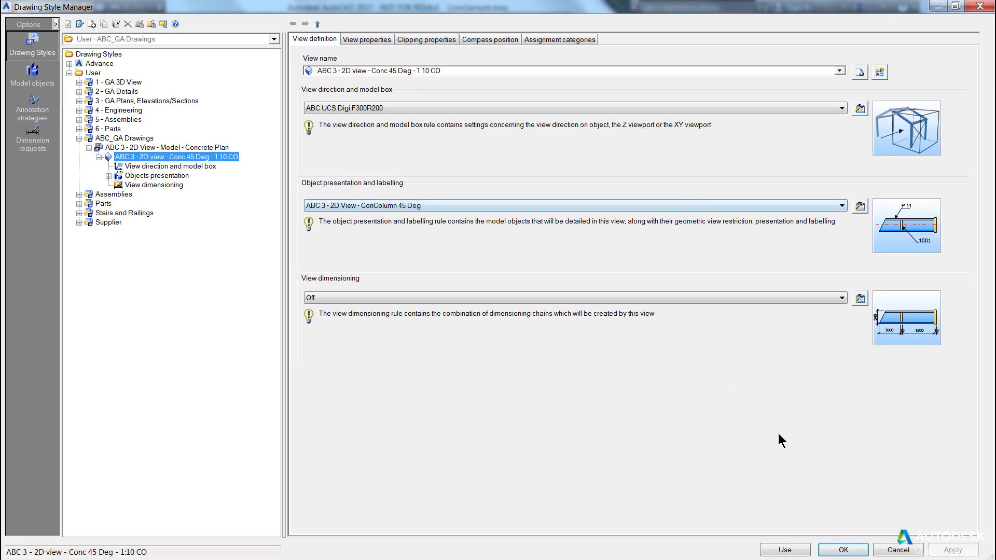
click(842, 549)
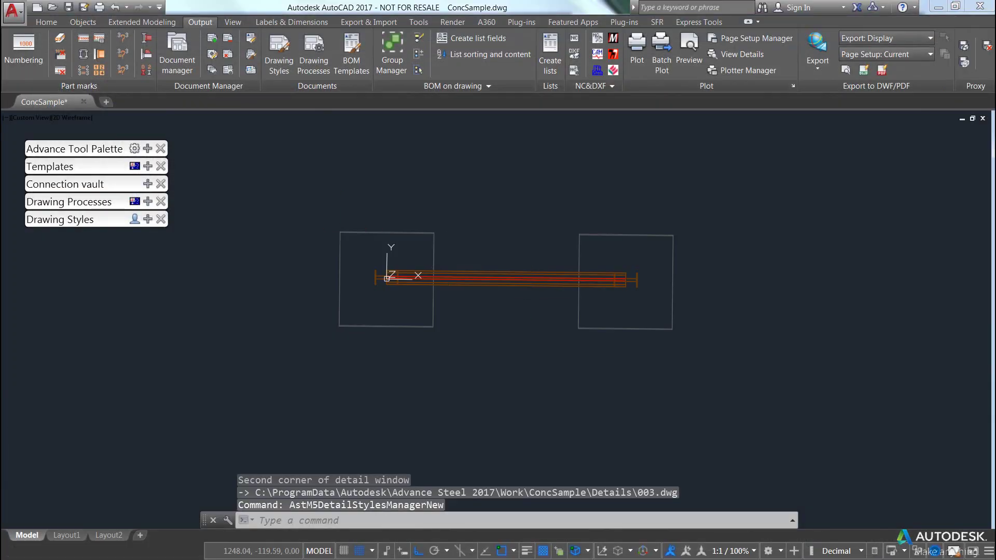
click(175, 58)
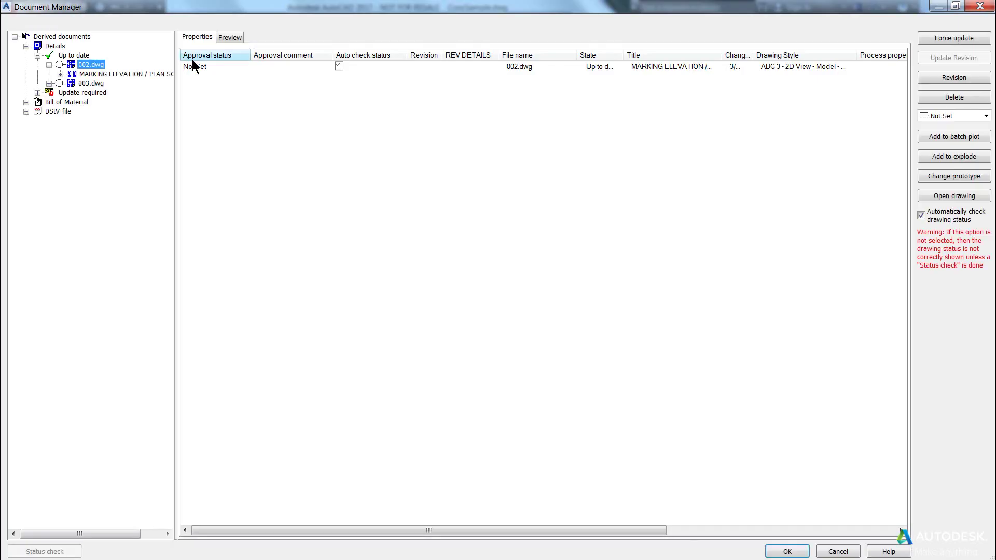
click(92, 85)
double_click(91, 83)
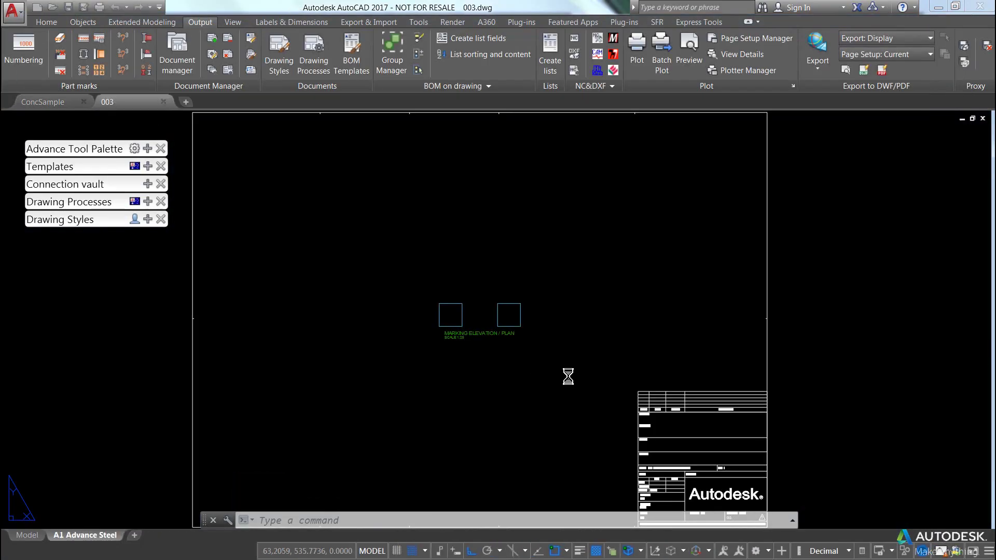
scroll(473, 342, up, 6)
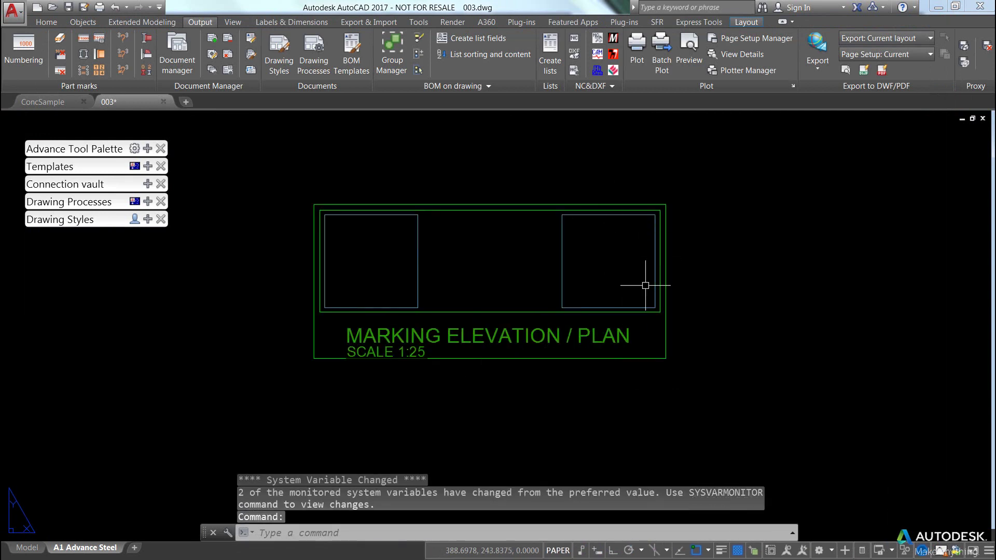
click(162, 102)
click(492, 313)
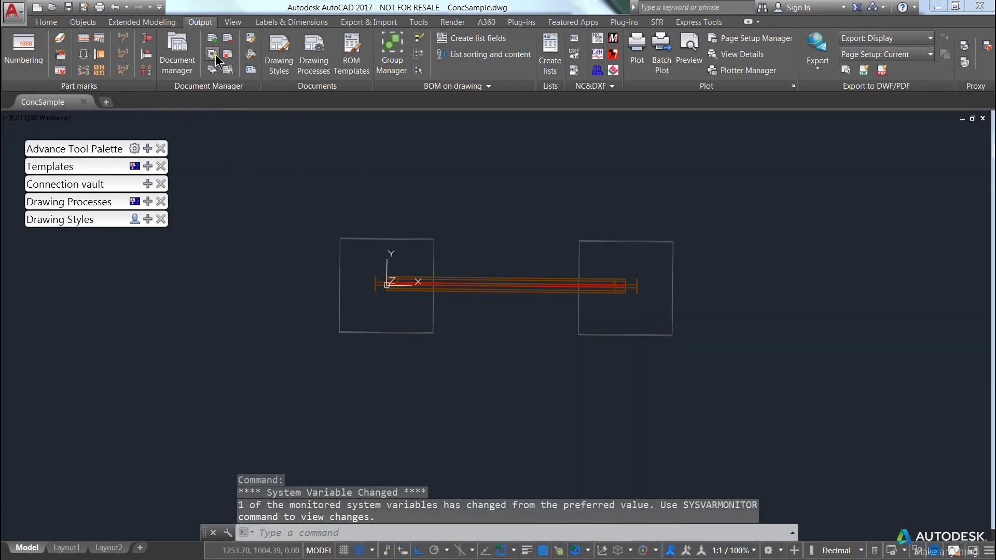
In Objects presentation, copy the Concrete - all rule as row 3 and apply.
click(215, 55)
click(127, 176)
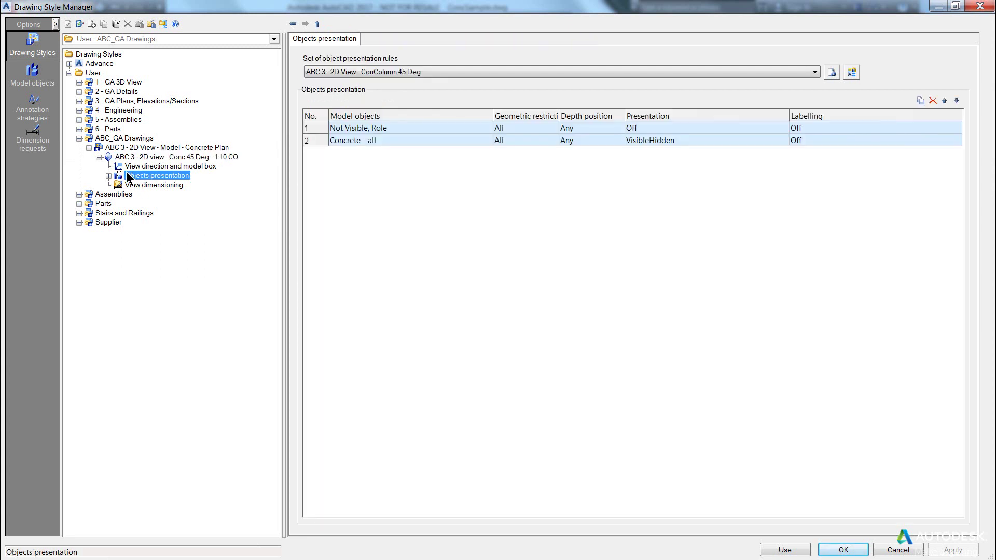
click(369, 164)
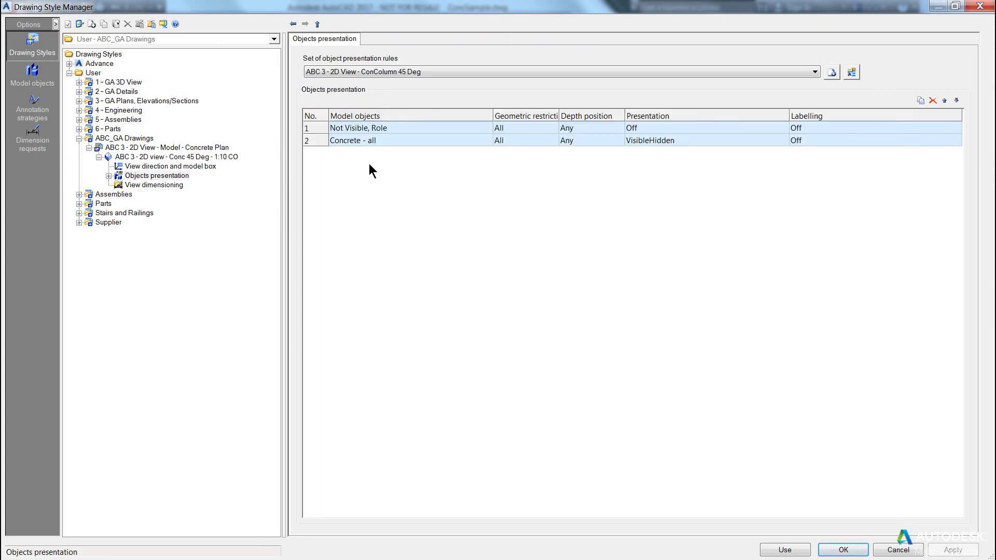
click(323, 140)
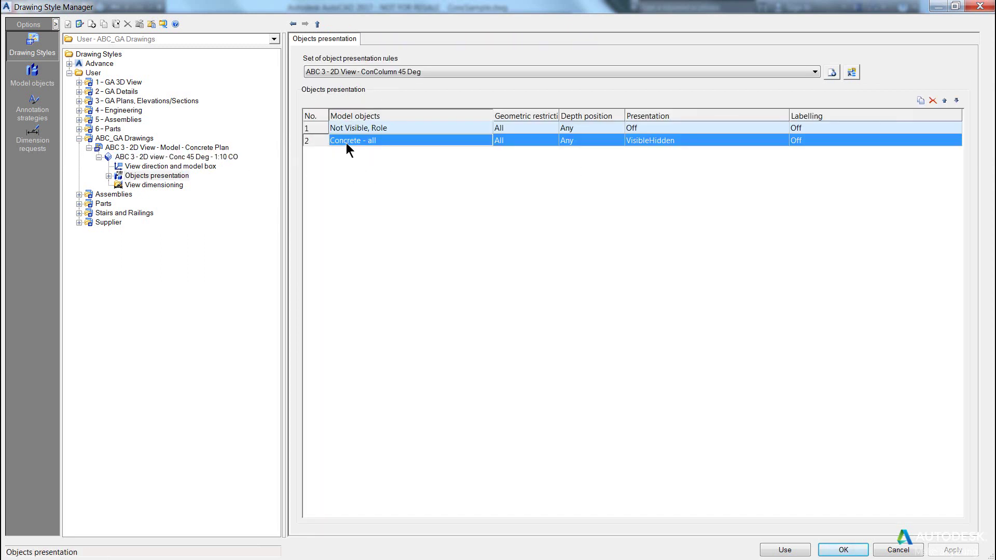
click(920, 101)
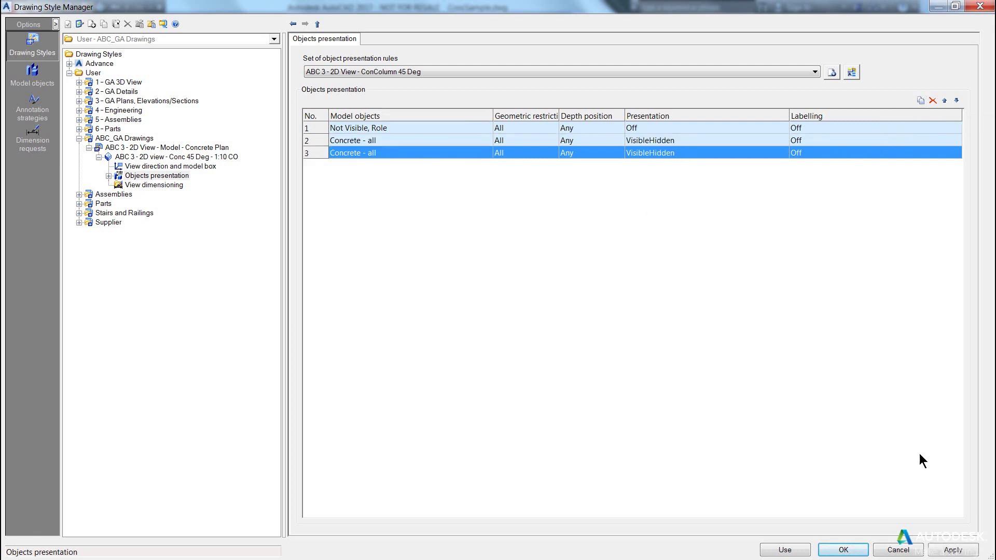
click(952, 549)
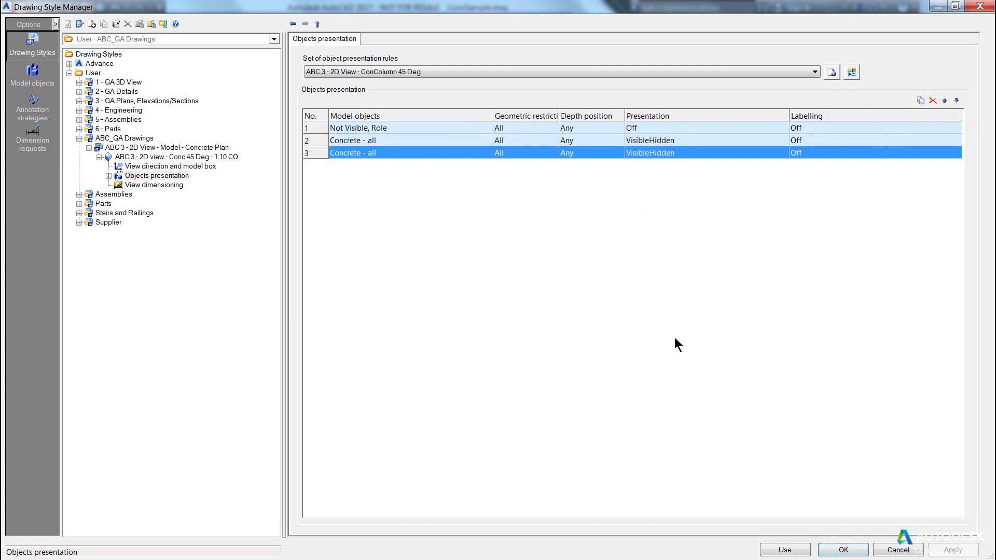
Change row 2's model objects to Columns all, Roles.
click(483, 140)
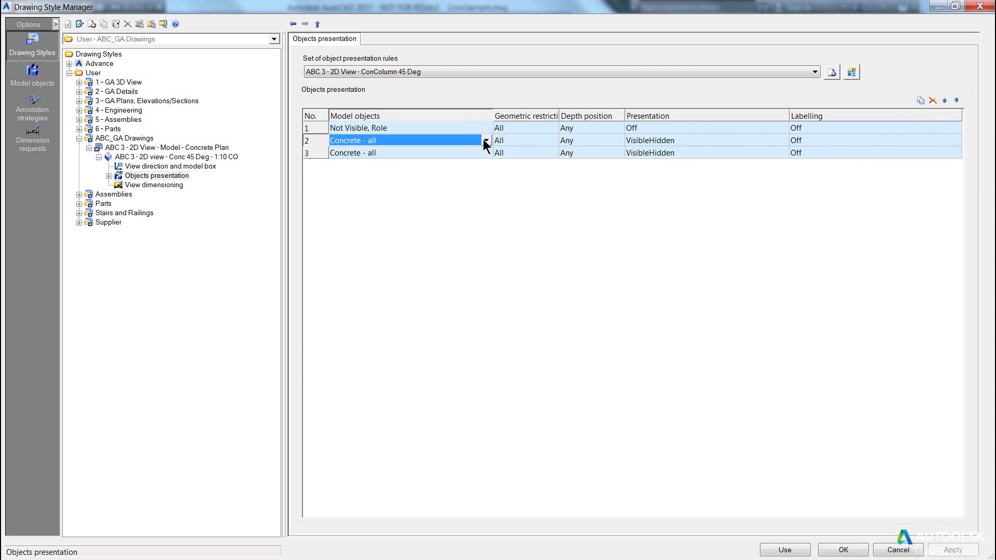
click(485, 139)
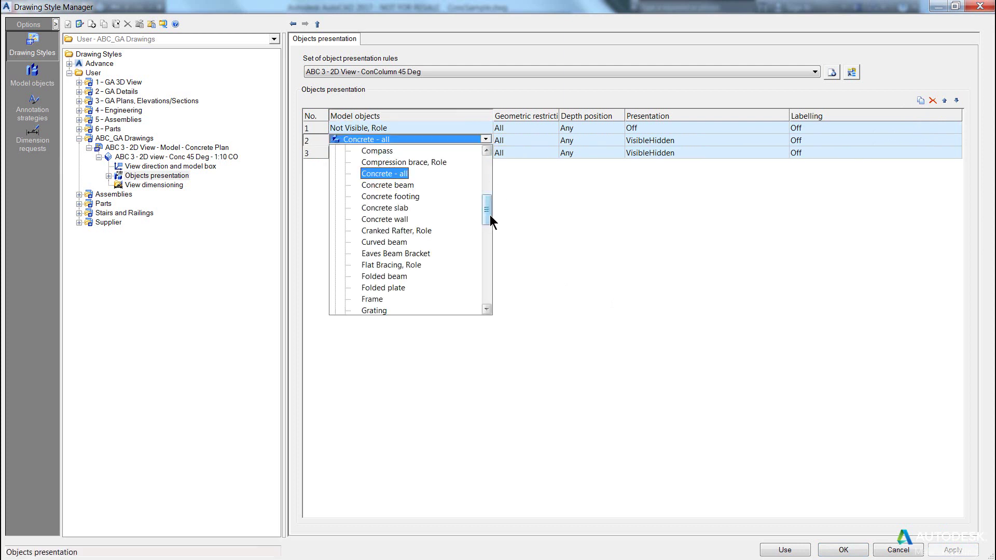
mouse_move(490, 214)
mouse_down()
mouse_move(489, 185)
mouse_move(489, 195)
mouse_up()
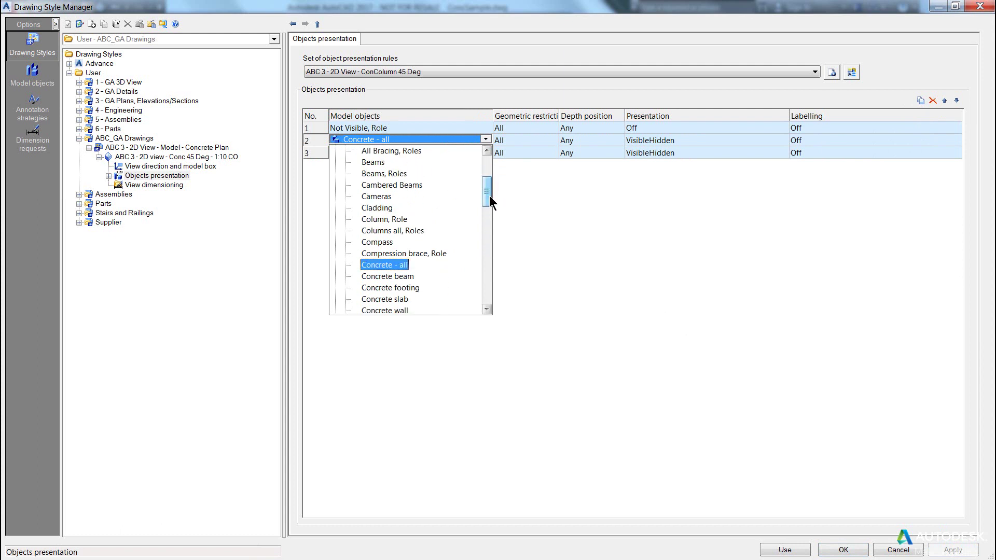
click(401, 230)
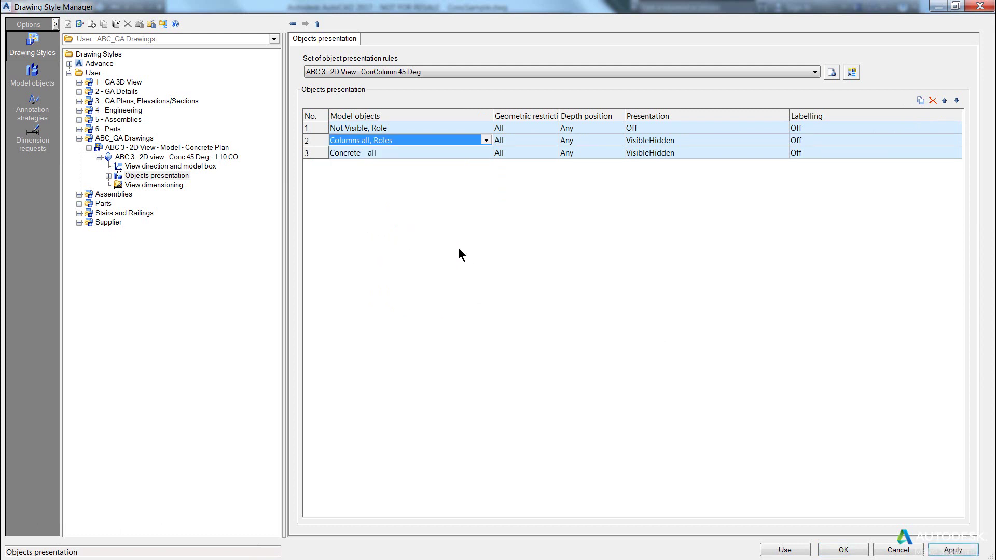
Apply the Columns all, Roles change, move that rule down and back up, then reapply.
click(951, 550)
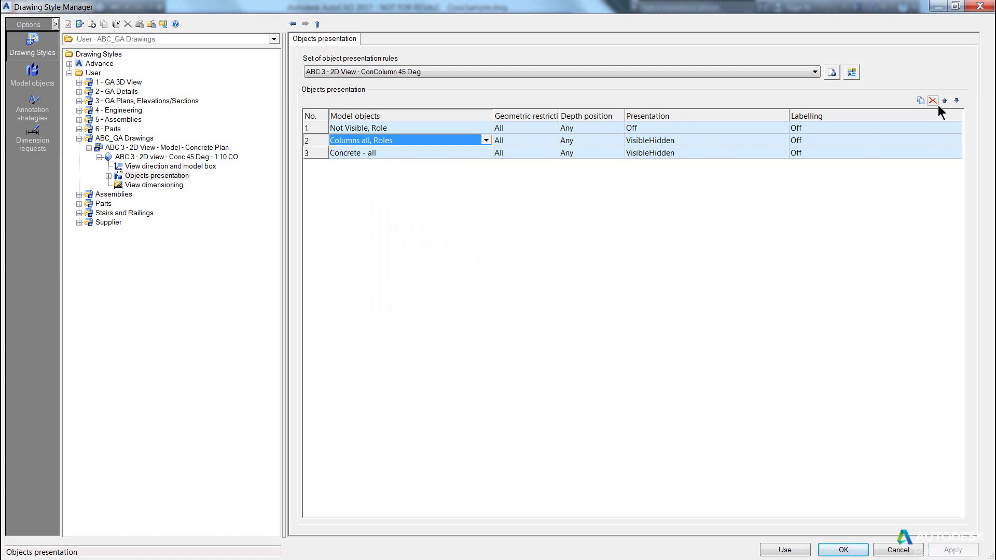
click(957, 101)
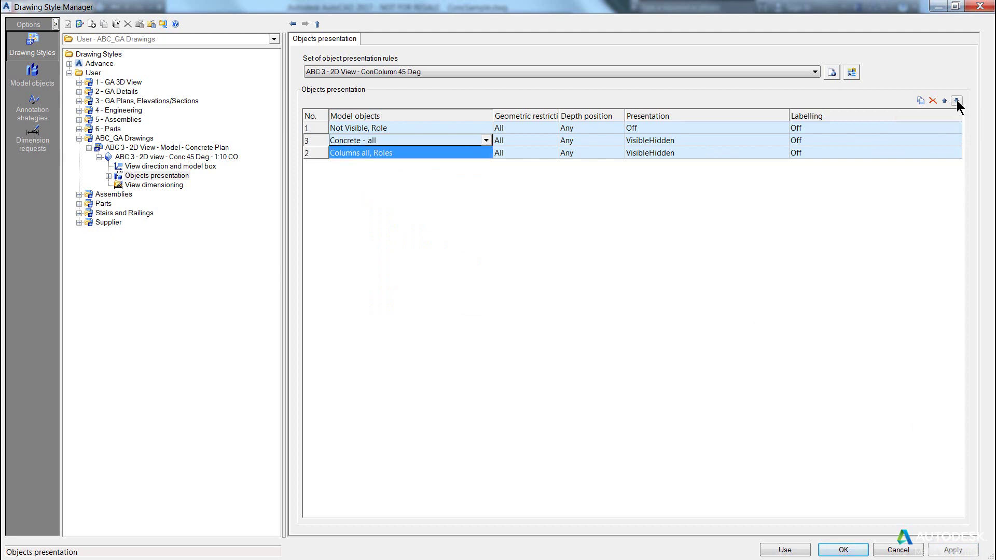
click(944, 102)
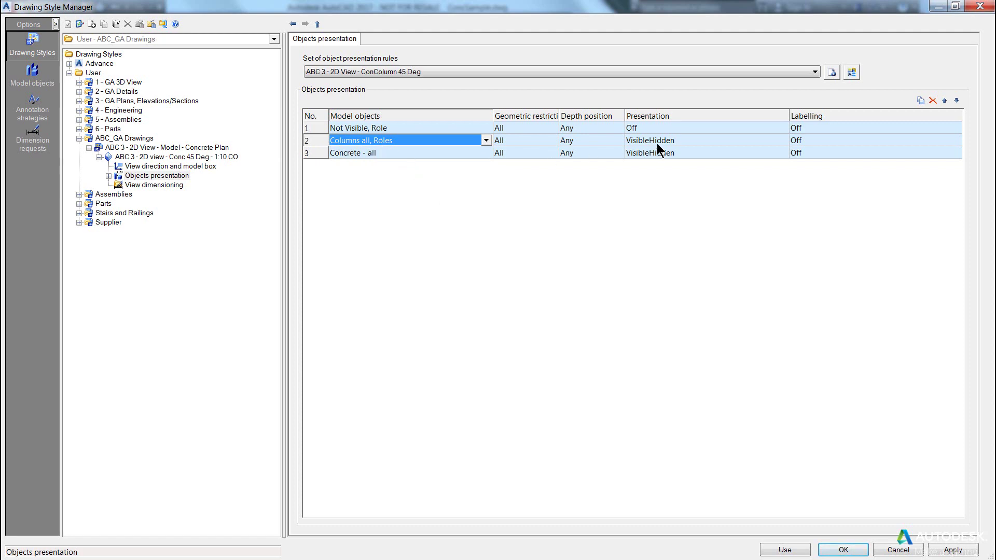
click(954, 552)
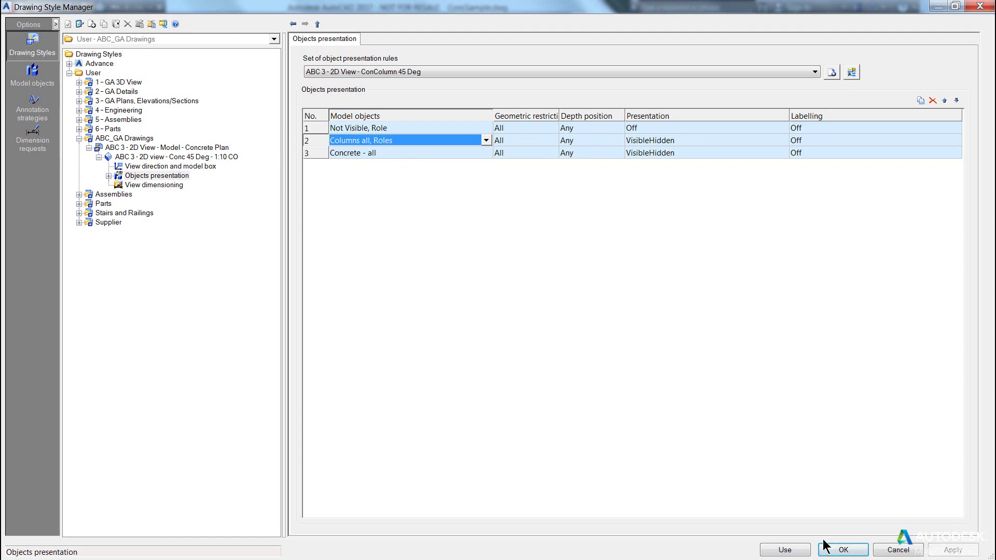
Create detail 004.dwg with default settings from a two-corner window and open it from Document Manager.
click(791, 550)
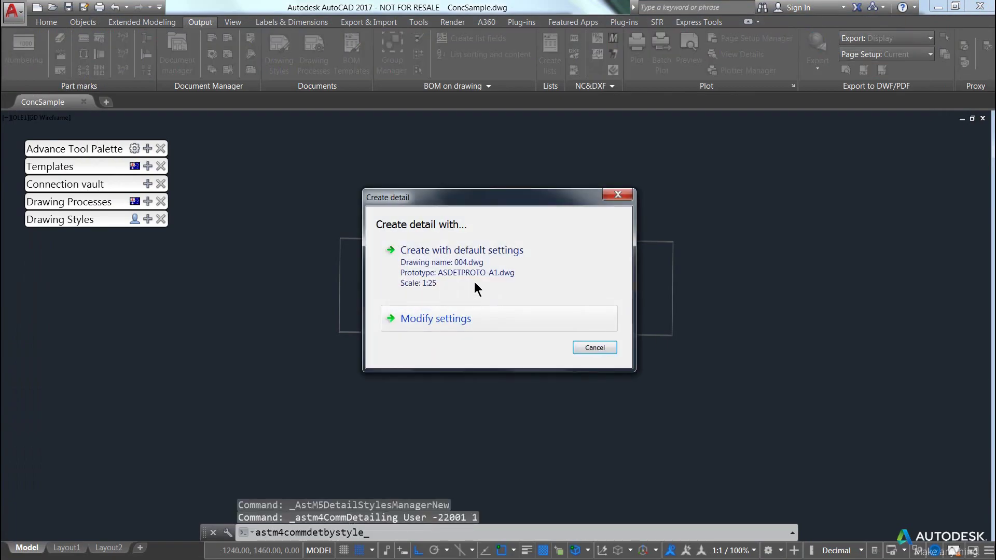
click(461, 277)
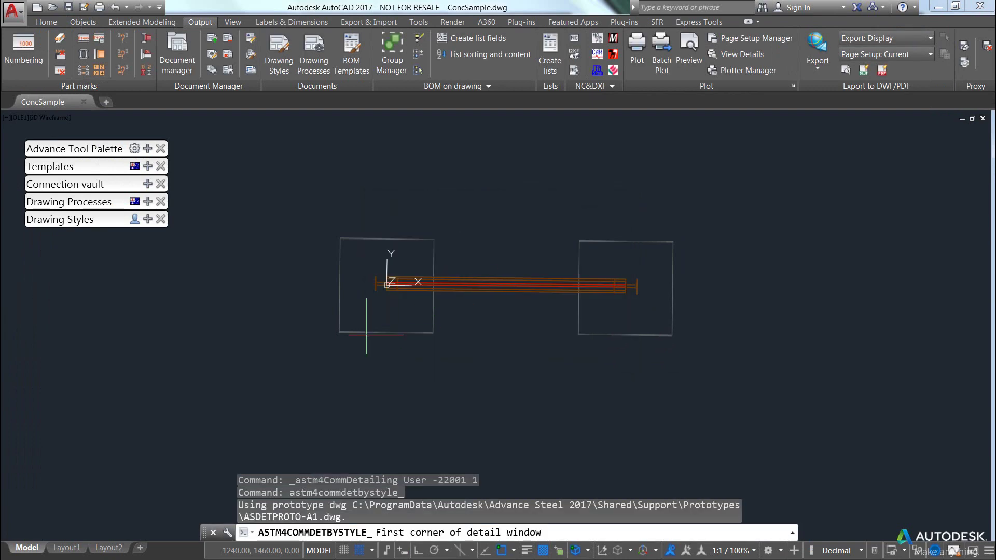
click(300, 359)
click(778, 205)
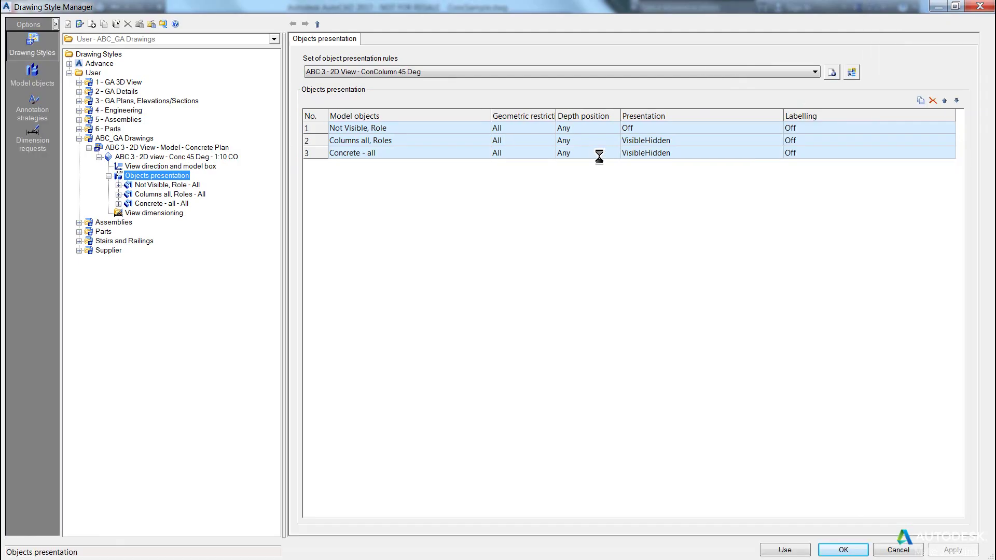
click(843, 549)
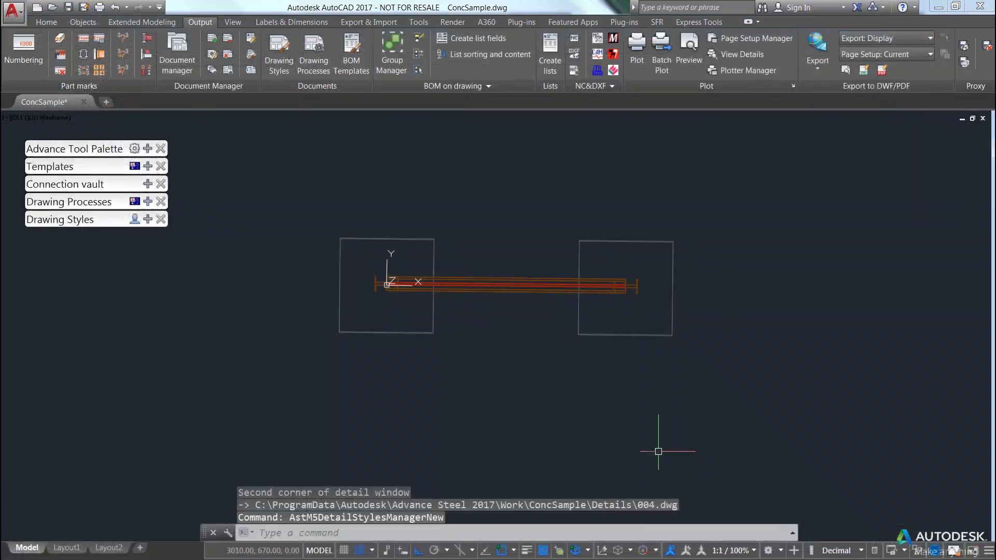
click(177, 57)
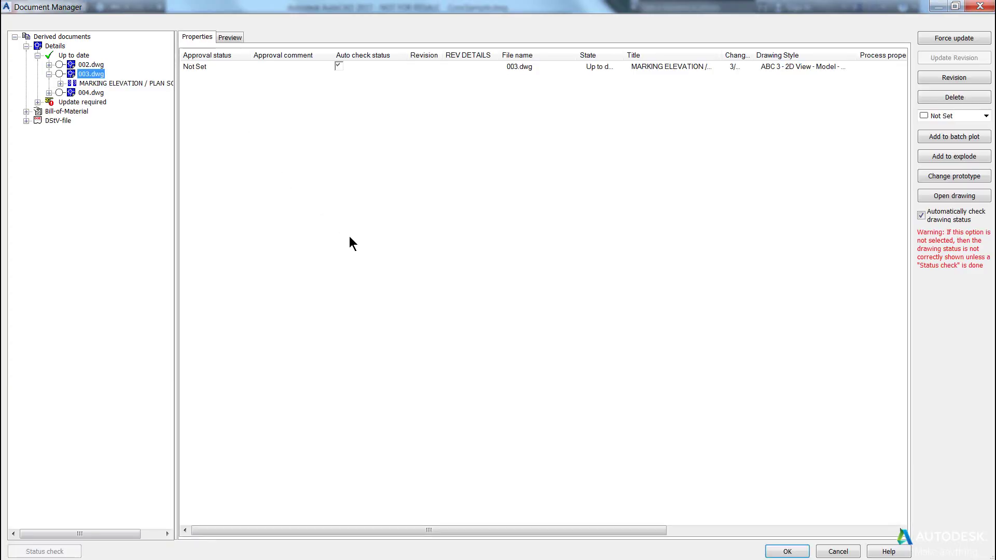
double_click(98, 93)
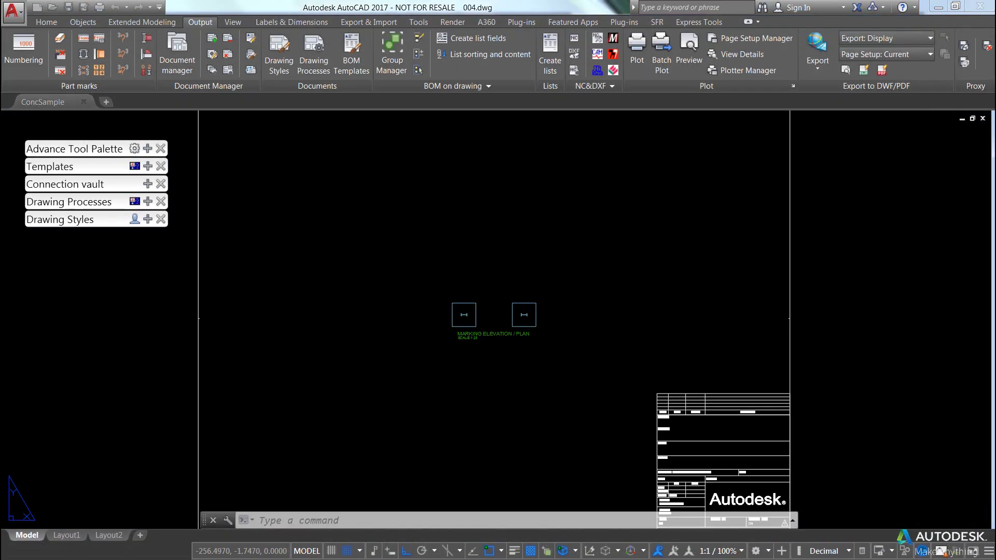
Zoom in on the column sections in detail 004, then close it and answer the save prompt.
scroll(495, 321, up, 8)
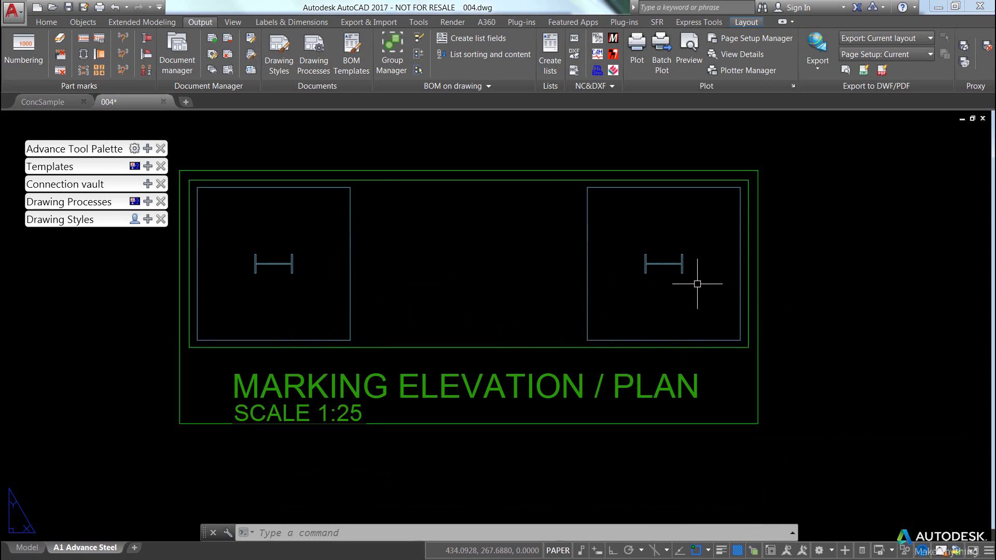
scroll(681, 271, up, 2)
scroll(682, 270, up, 4)
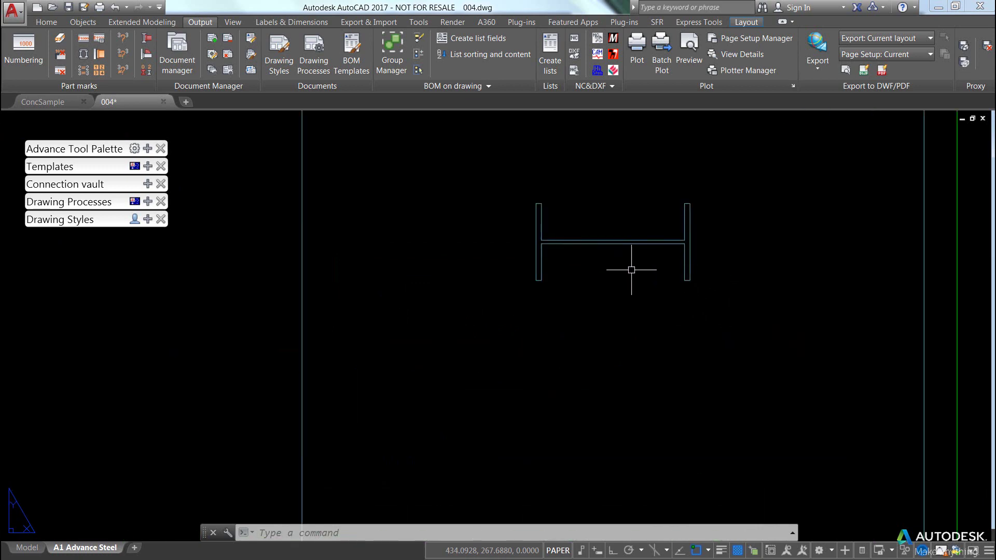
scroll(533, 244, up, 2)
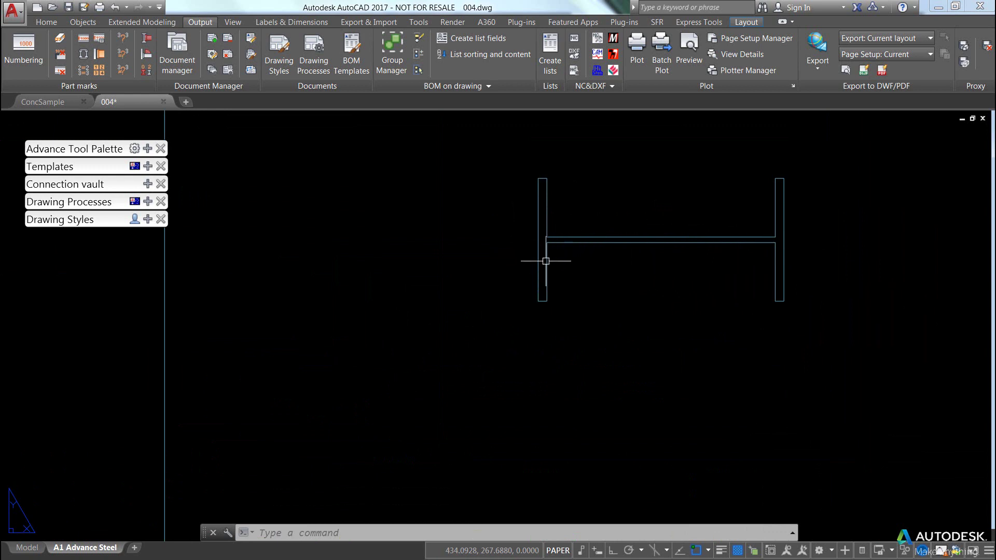
scroll(440, 234, down, 4)
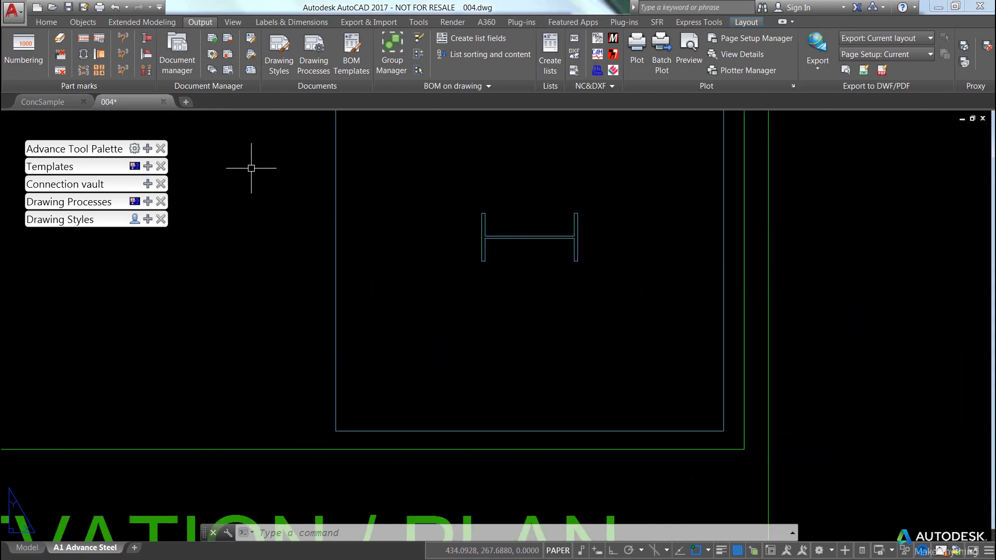
click(163, 101)
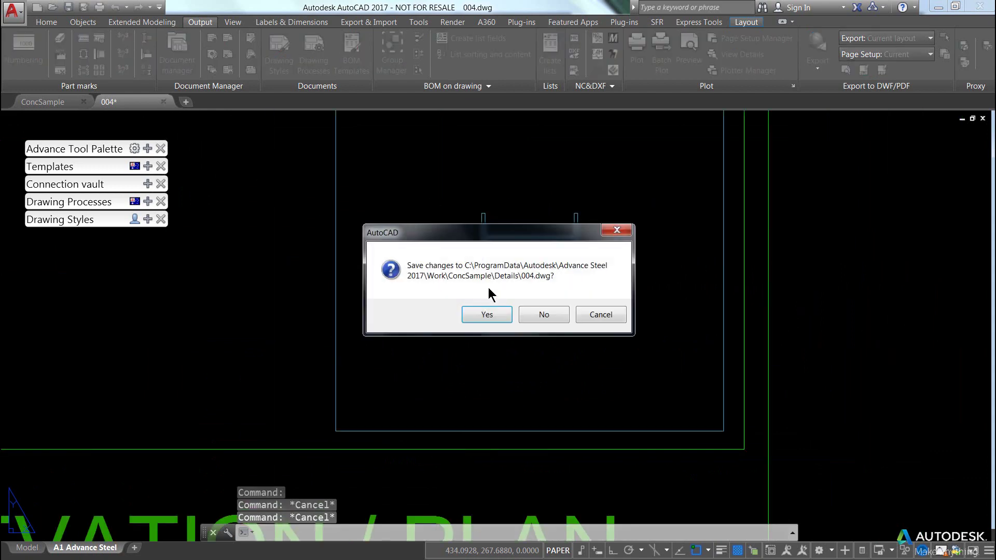
click(488, 313)
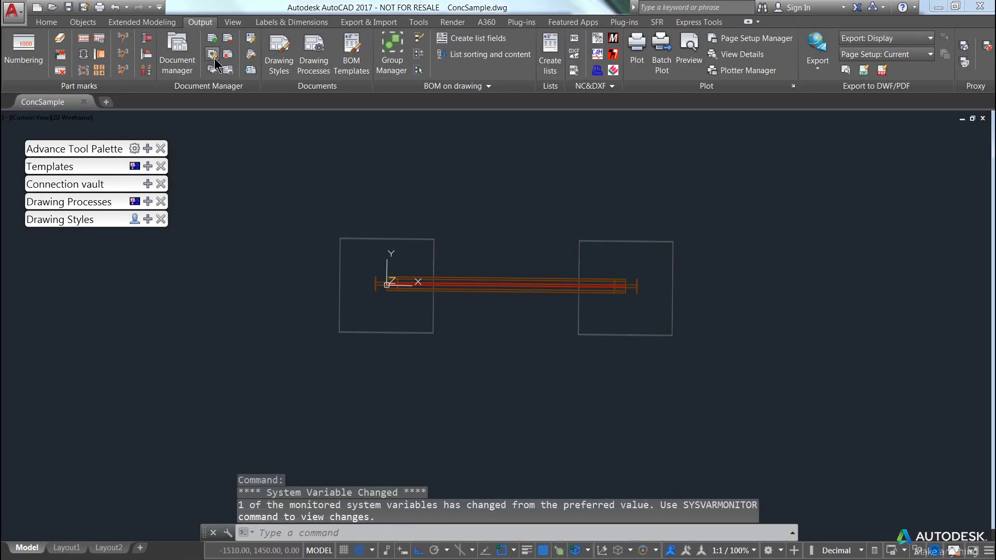
Set the ConColumn 45 Deg rule 'Columns all, Roles' to Visible(Exact)Hidden presentation and apply it.
click(214, 57)
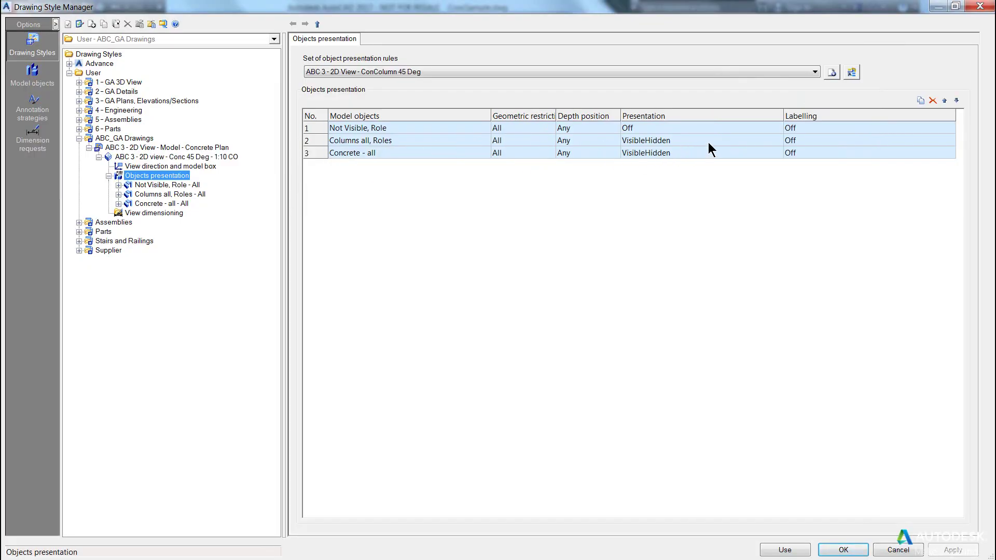
click(772, 144)
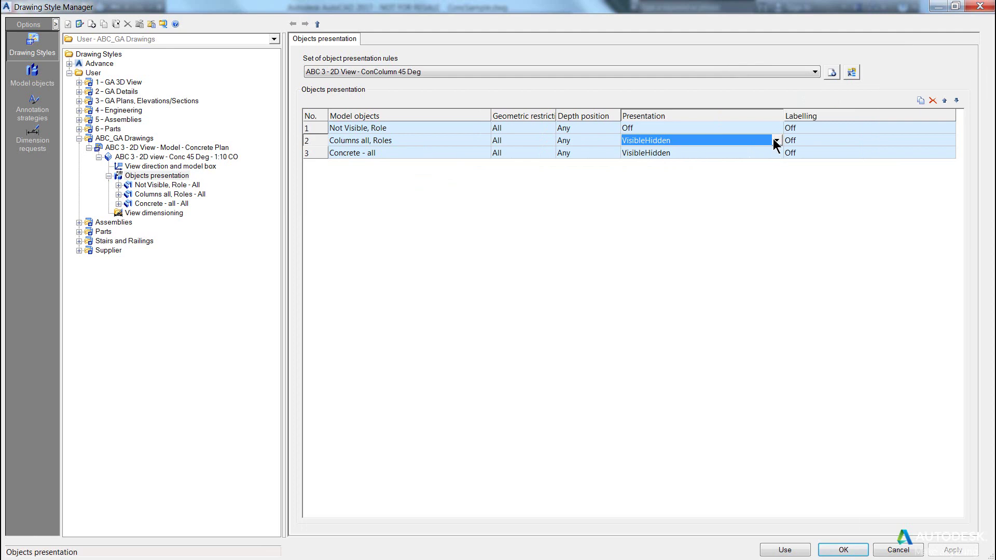
click(775, 141)
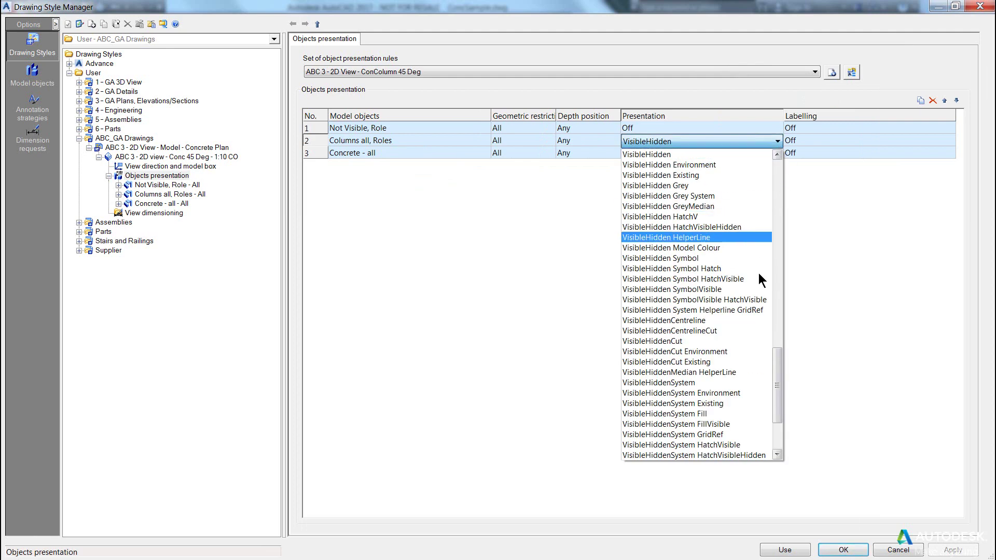
drag(777, 362, 777, 255)
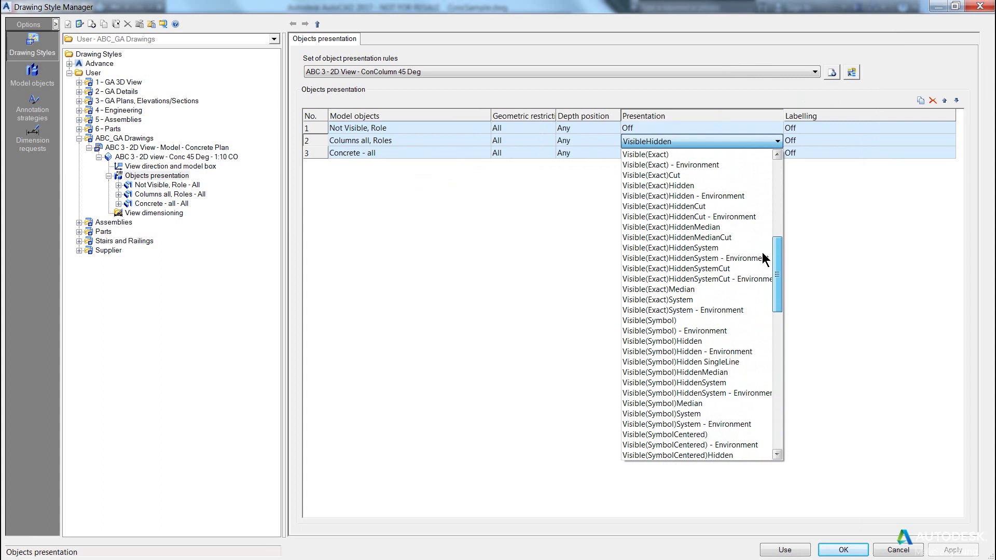
click(673, 186)
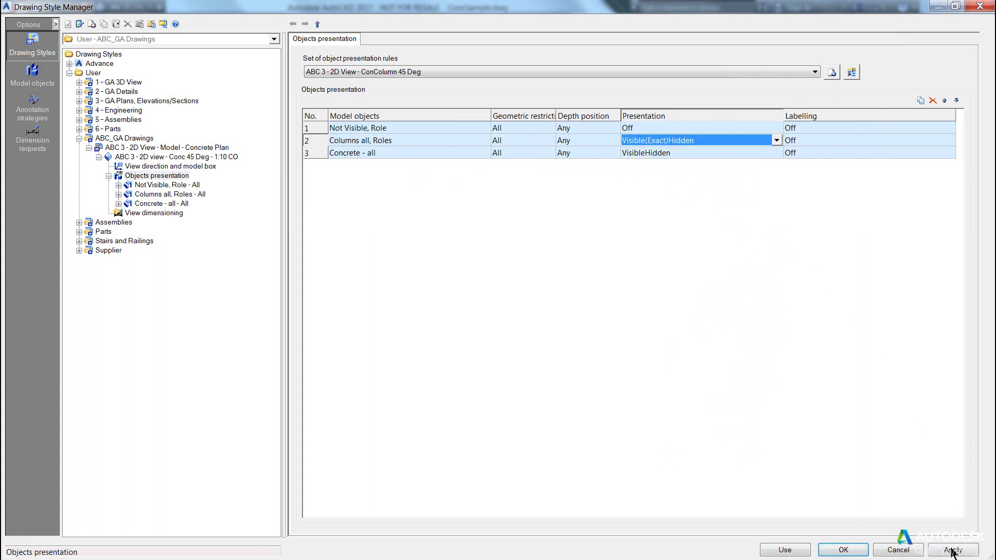
click(952, 550)
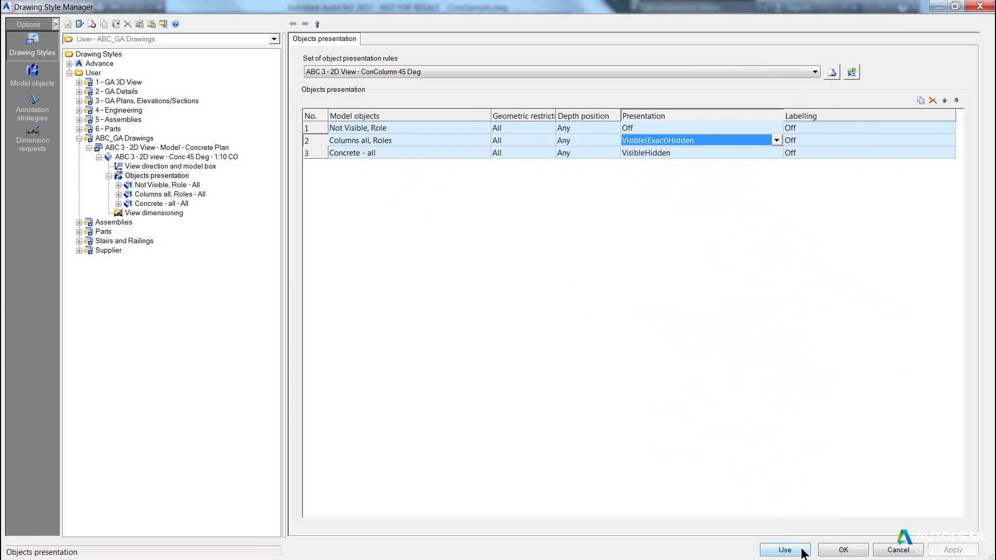
Create a new detail with default settings, framing it with a two-corner window.
click(784, 549)
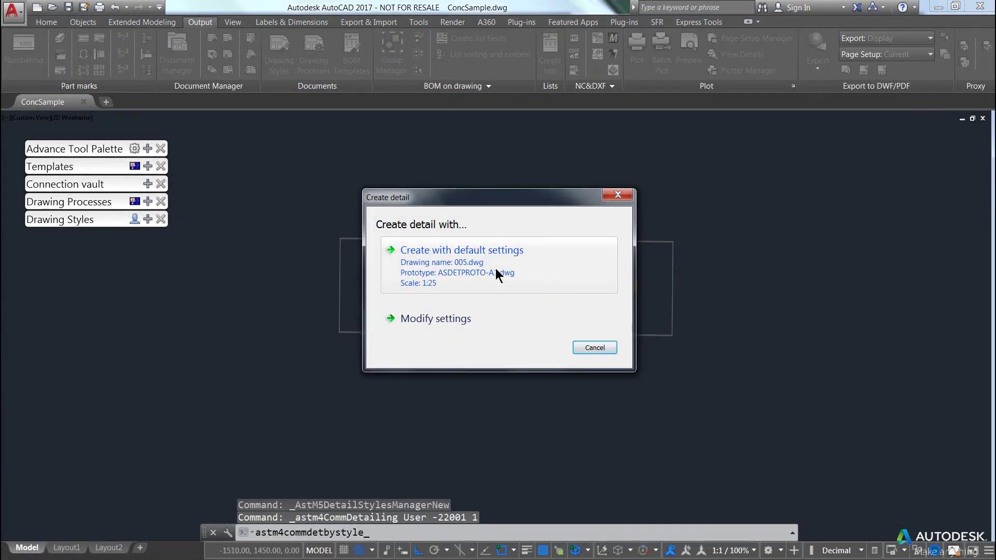
click(498, 272)
click(305, 356)
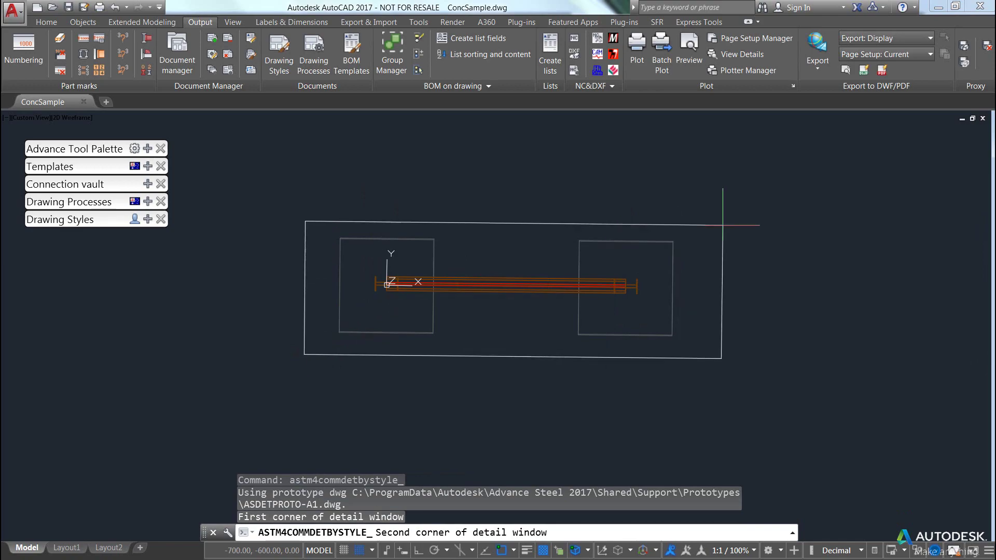
click(742, 208)
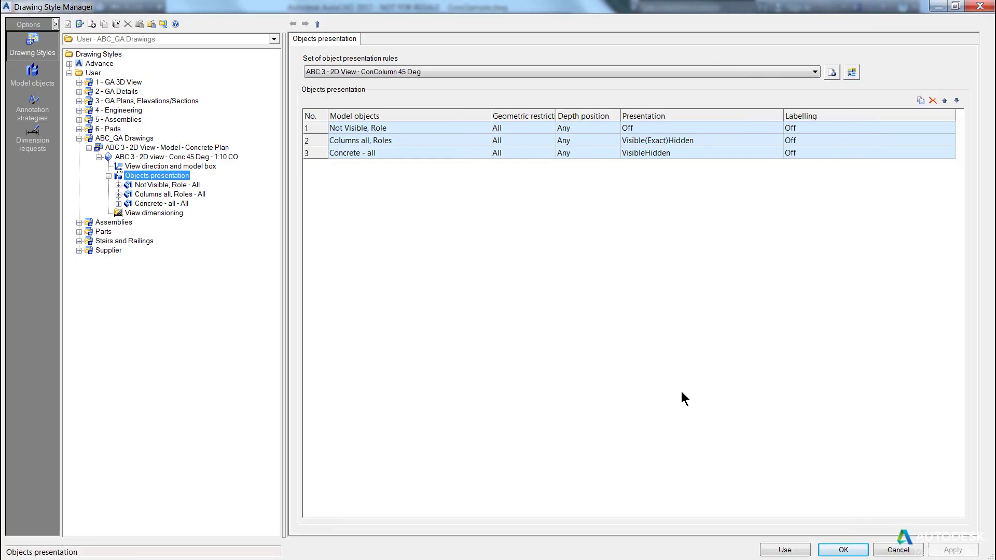
Return to the drawing and open detail drawing 005.dwg from the Document Manager.
click(842, 549)
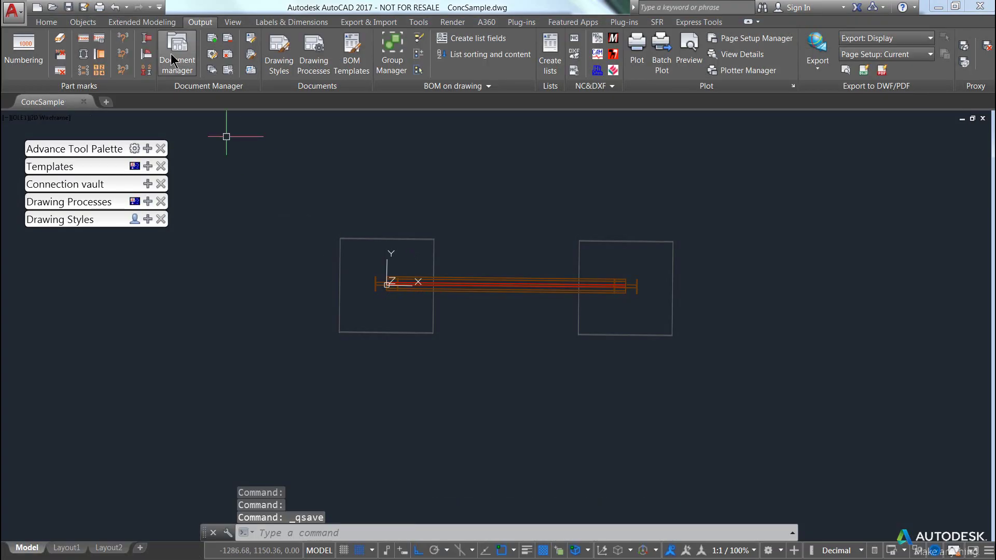
click(175, 58)
click(83, 102)
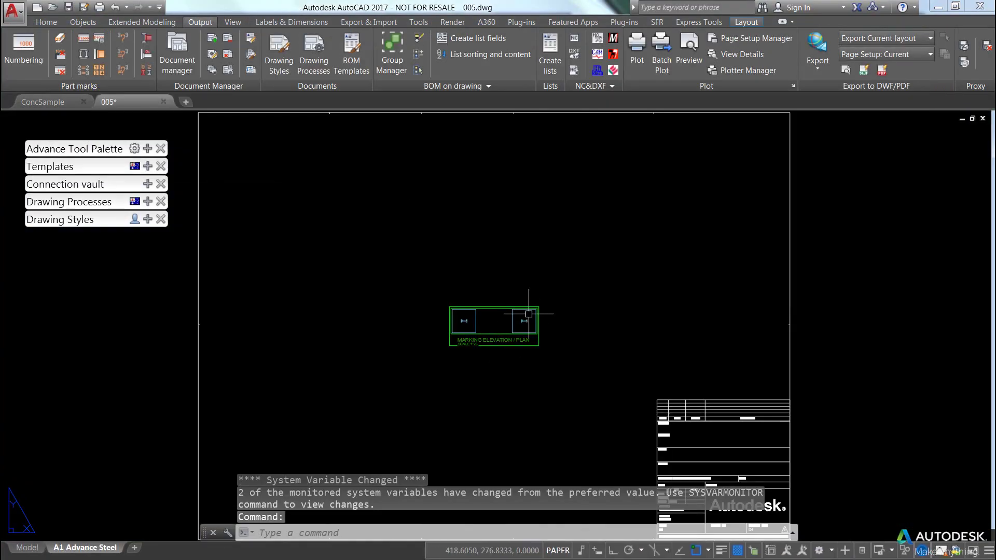
scroll(520, 333, up, 3)
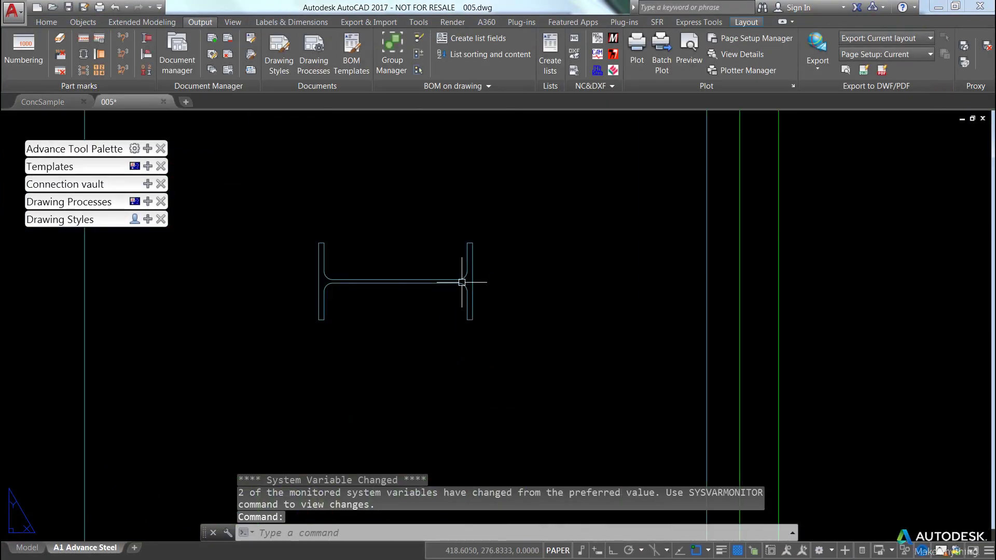
scroll(510, 280, down, 5)
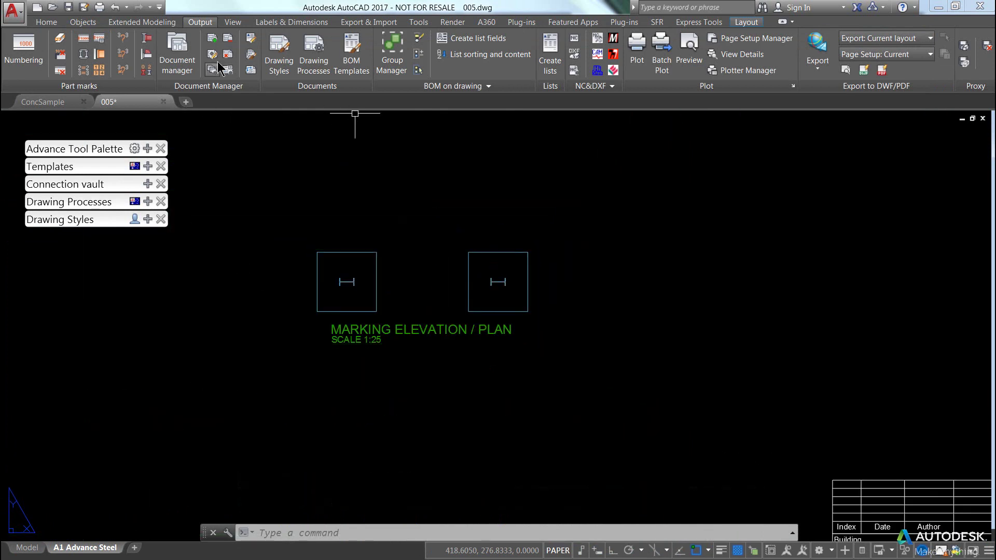
scroll(379, 288, up, 3)
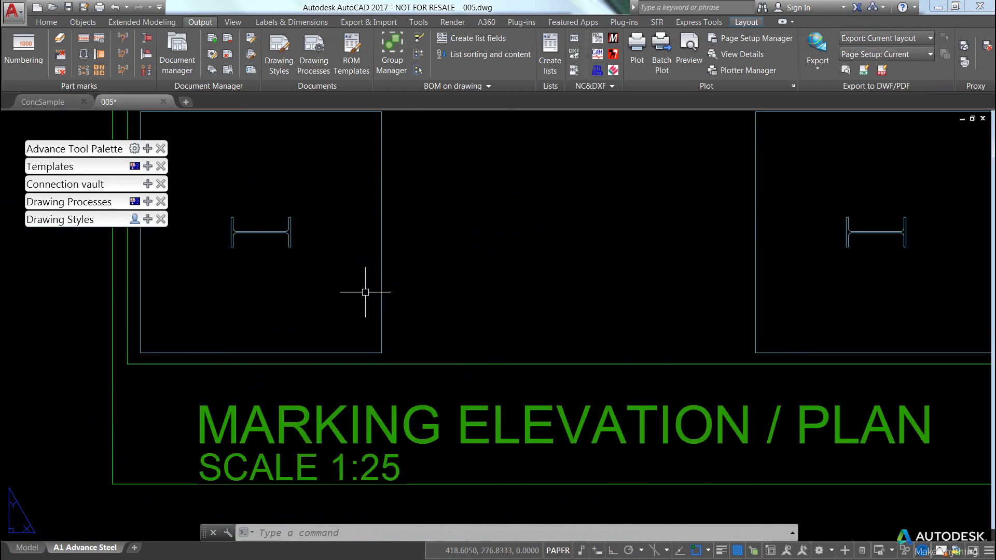